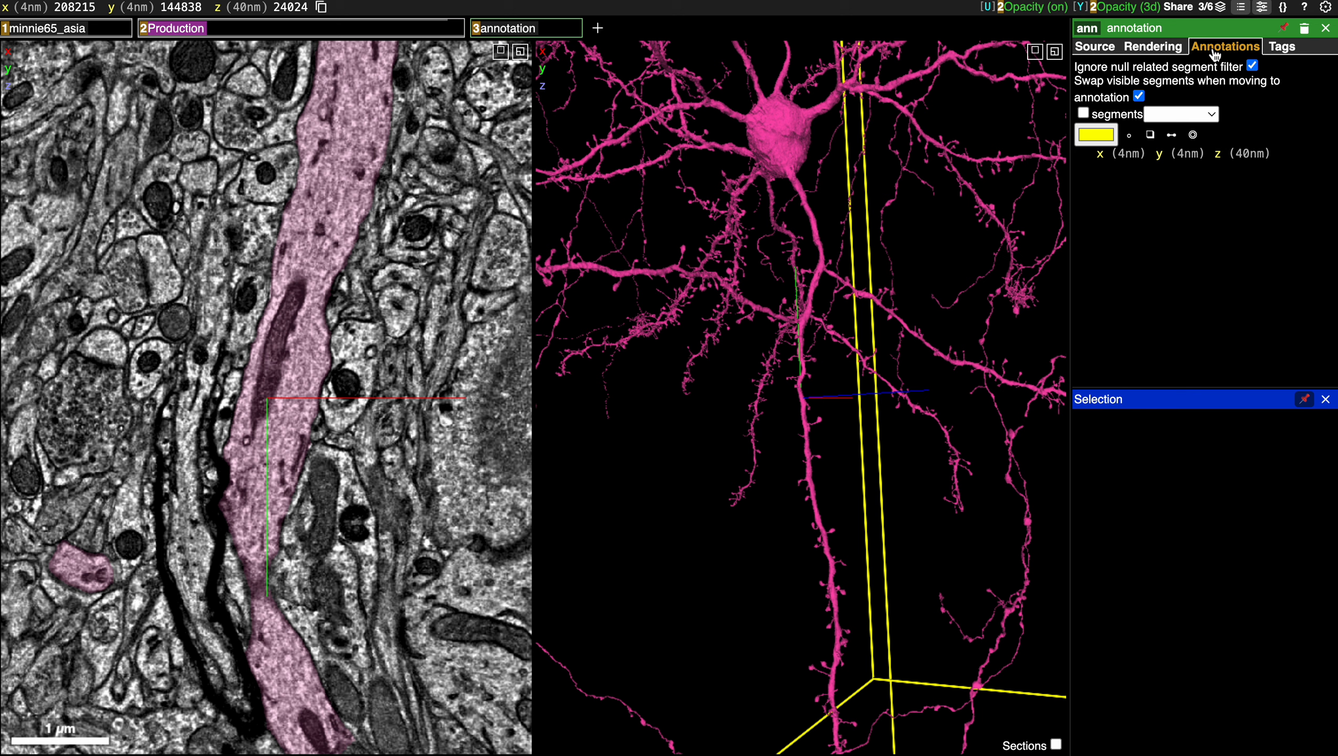
Place six point annotations down the length of the pink dendrite in the cross-section view.
click(1130, 136)
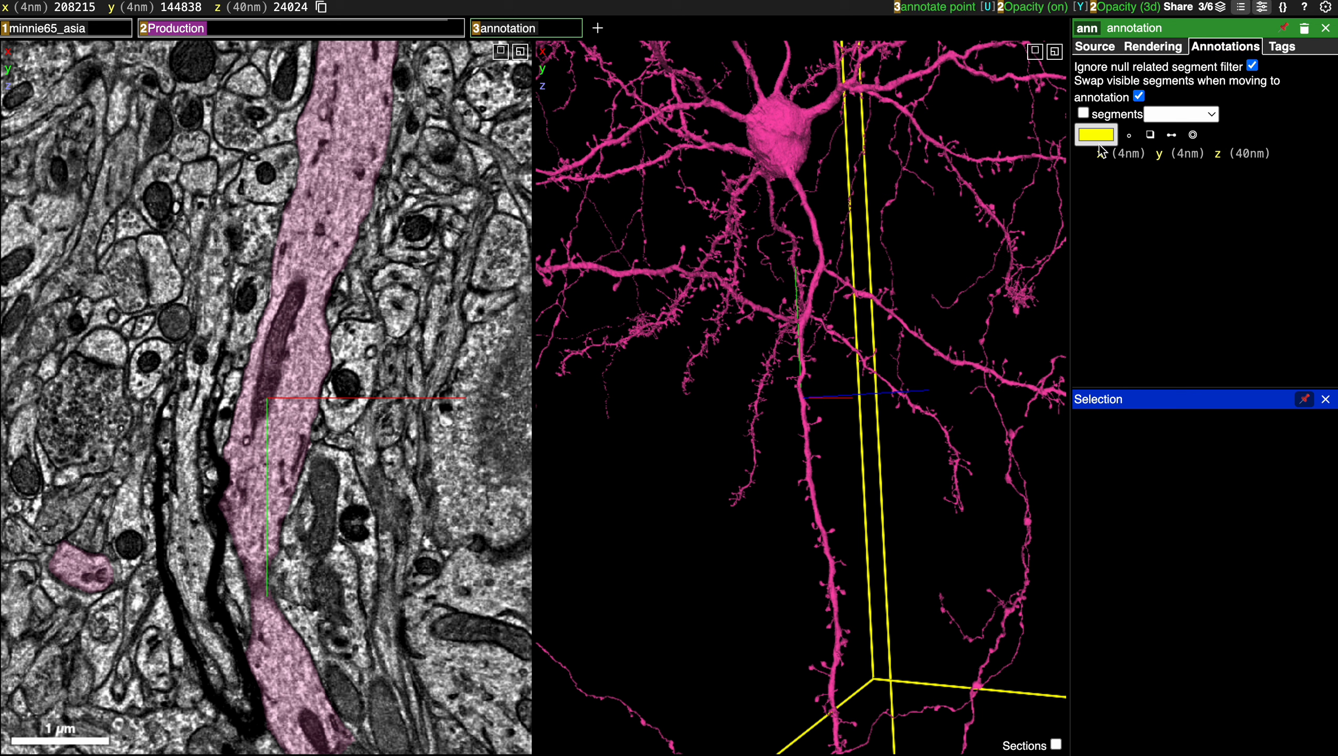
ctrl+click(345, 155)
ctrl+click(319, 231)
ctrl+click(290, 311)
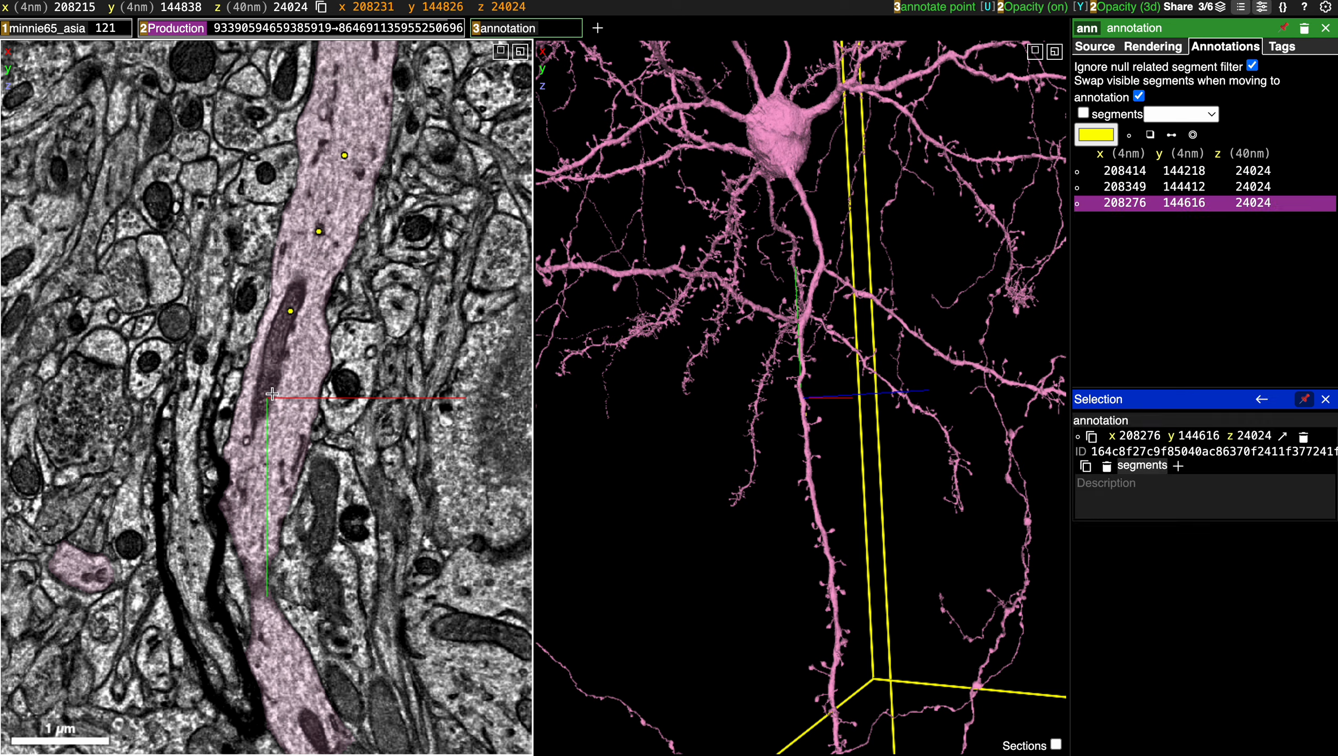
ctrl+click(272, 392)
ctrl+click(257, 502)
ctrl+click(278, 670)
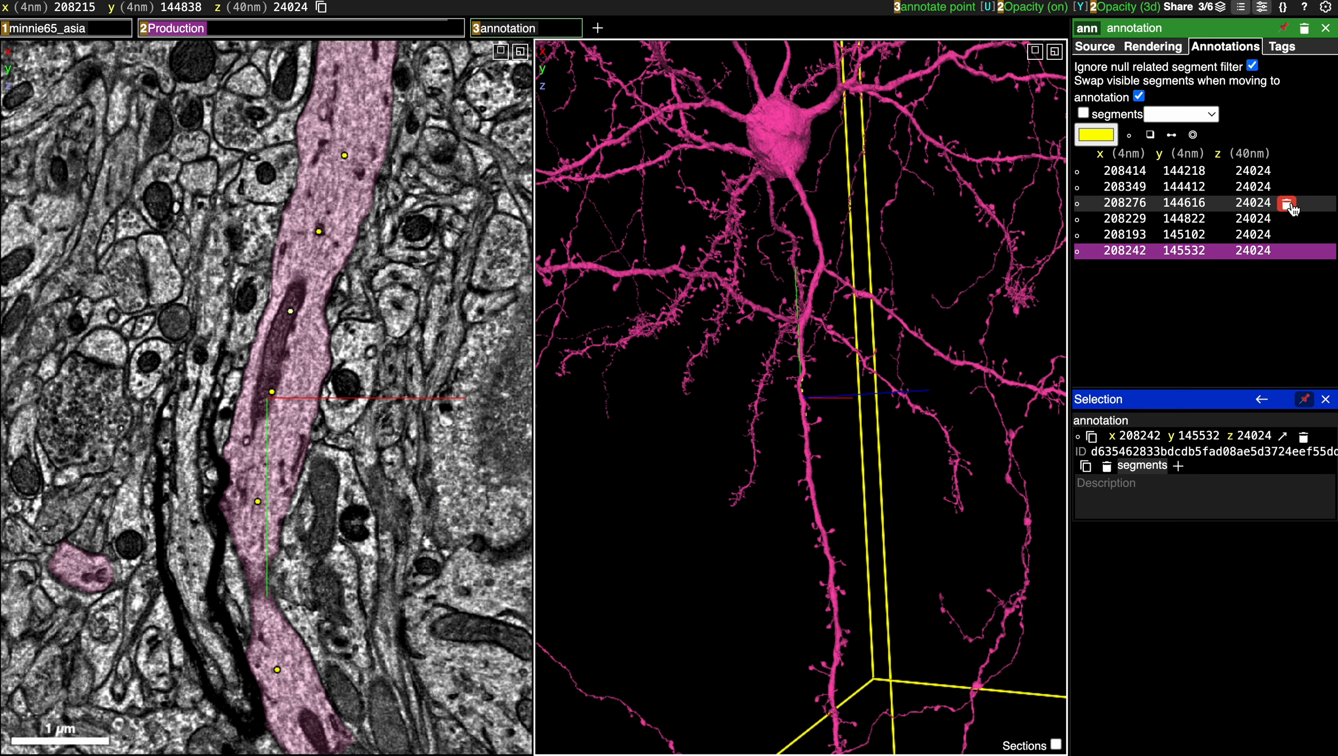
Move the view to the first, third and fifth annotations in turn.
right_click(1212, 175)
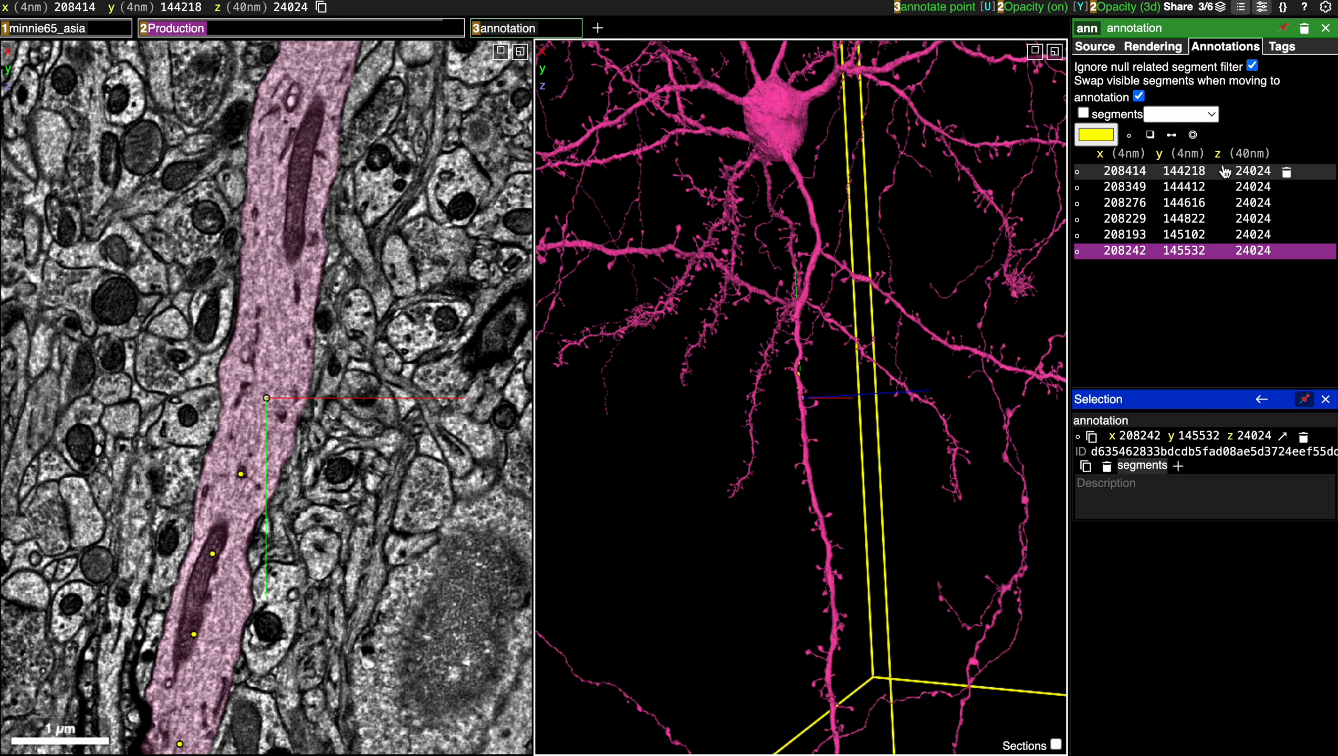
click(1207, 204)
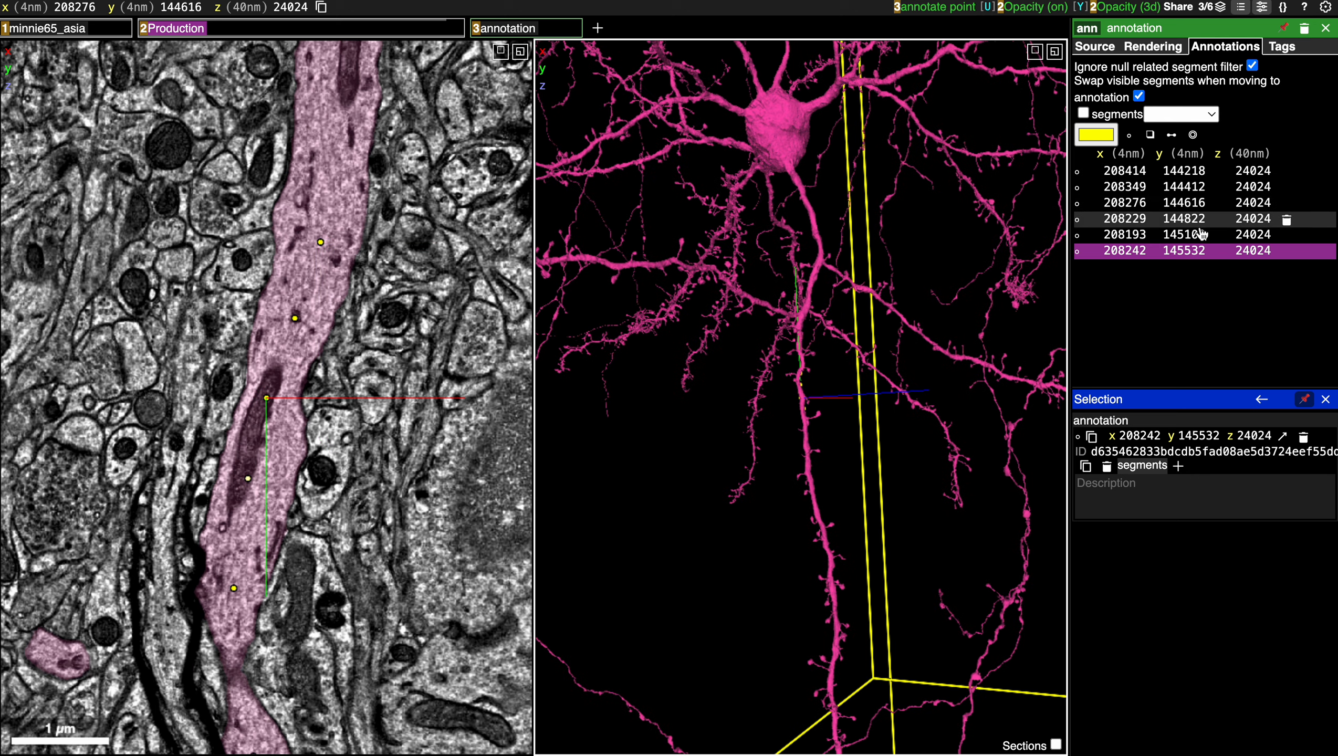
click(1199, 235)
Select each of the six annotations in list order to view its details.
click(1213, 174)
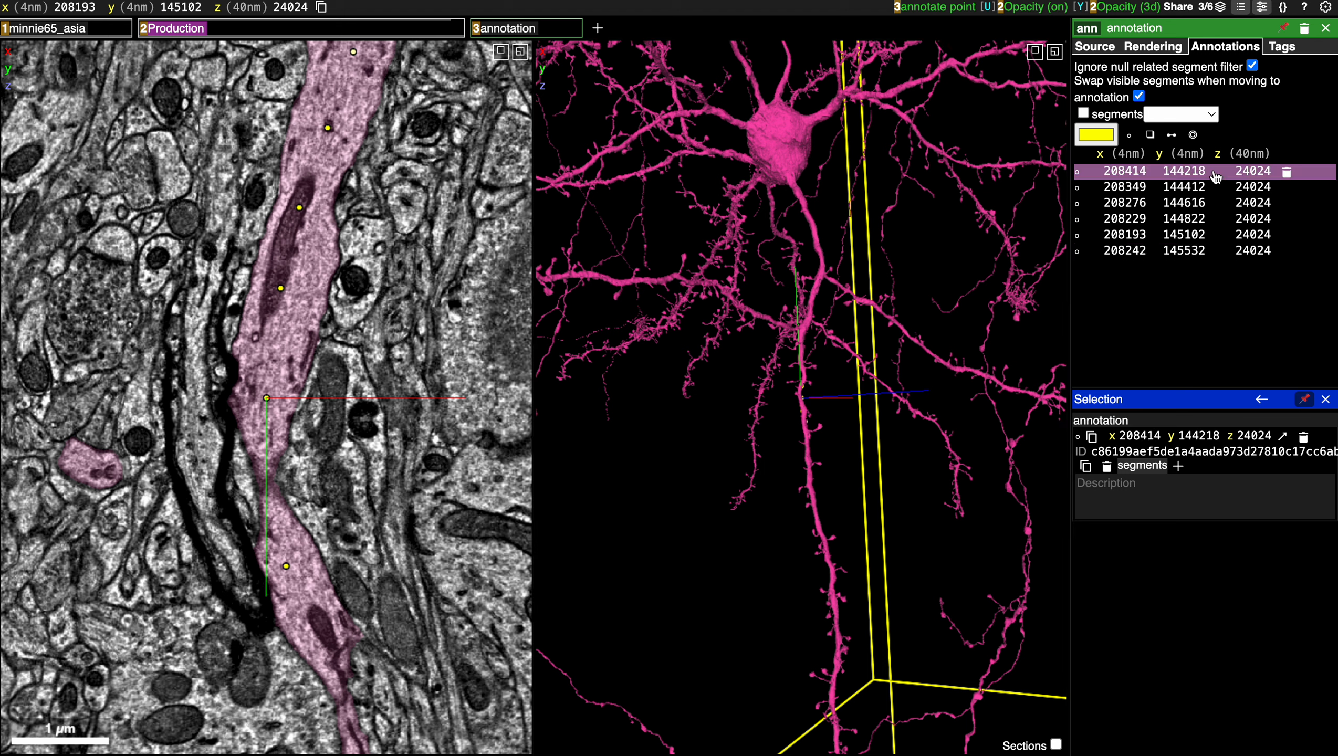
click(1214, 187)
click(1217, 203)
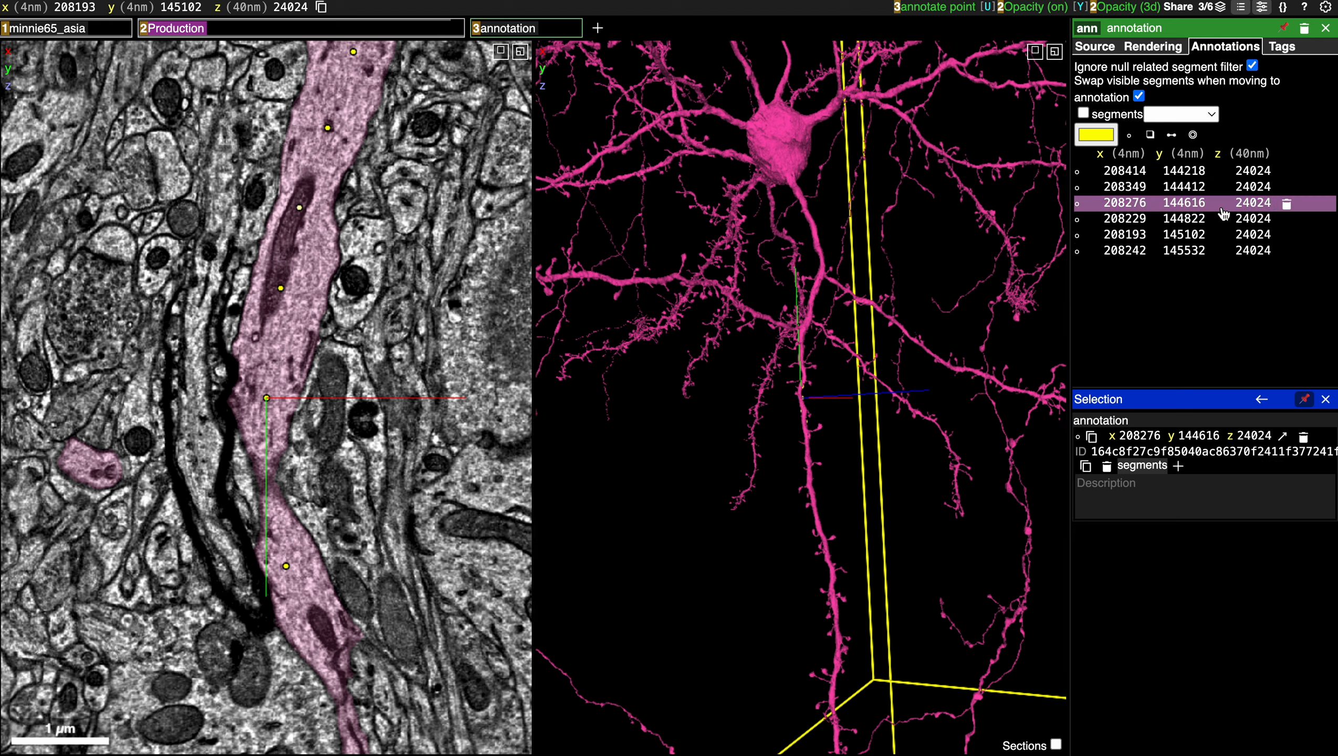
click(1220, 219)
click(1219, 235)
click(1220, 252)
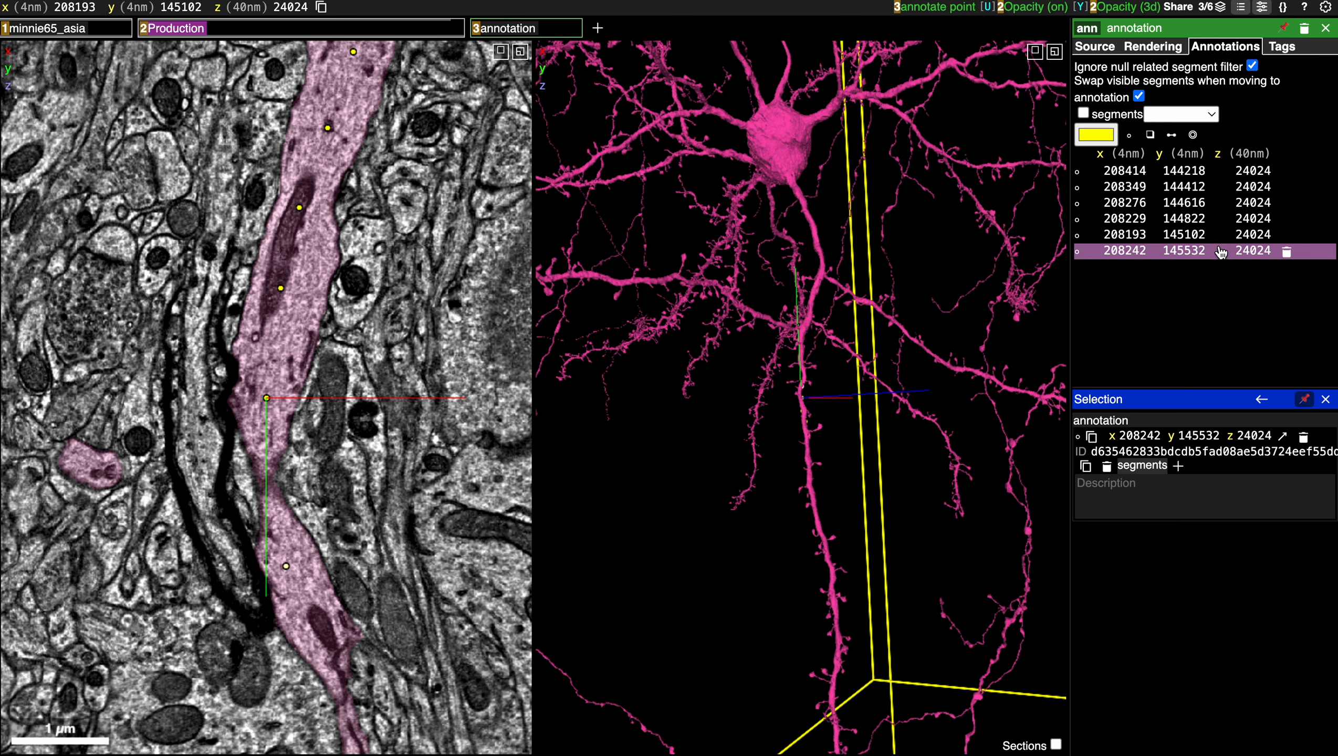
Select the second annotation, and select and centre the view on the third and fifth annotations.
click(1223, 192)
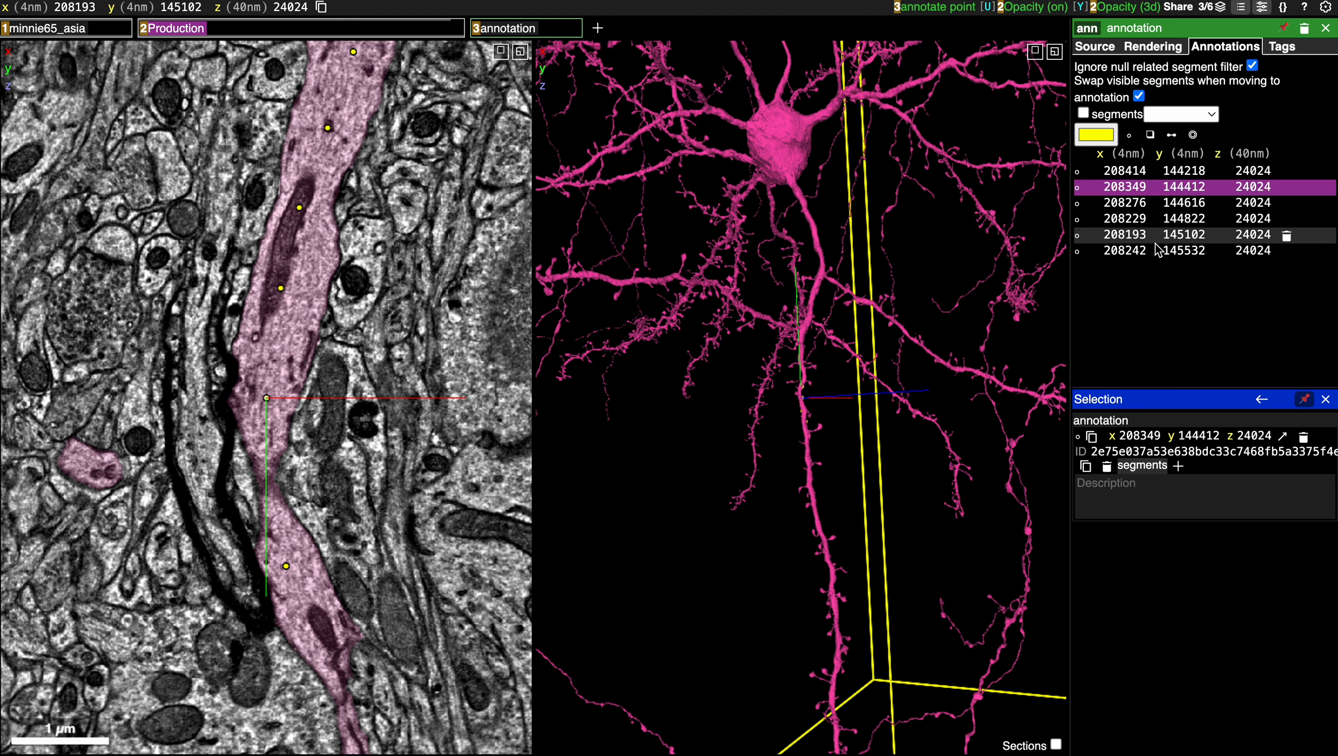
click(1186, 204)
click(1185, 204)
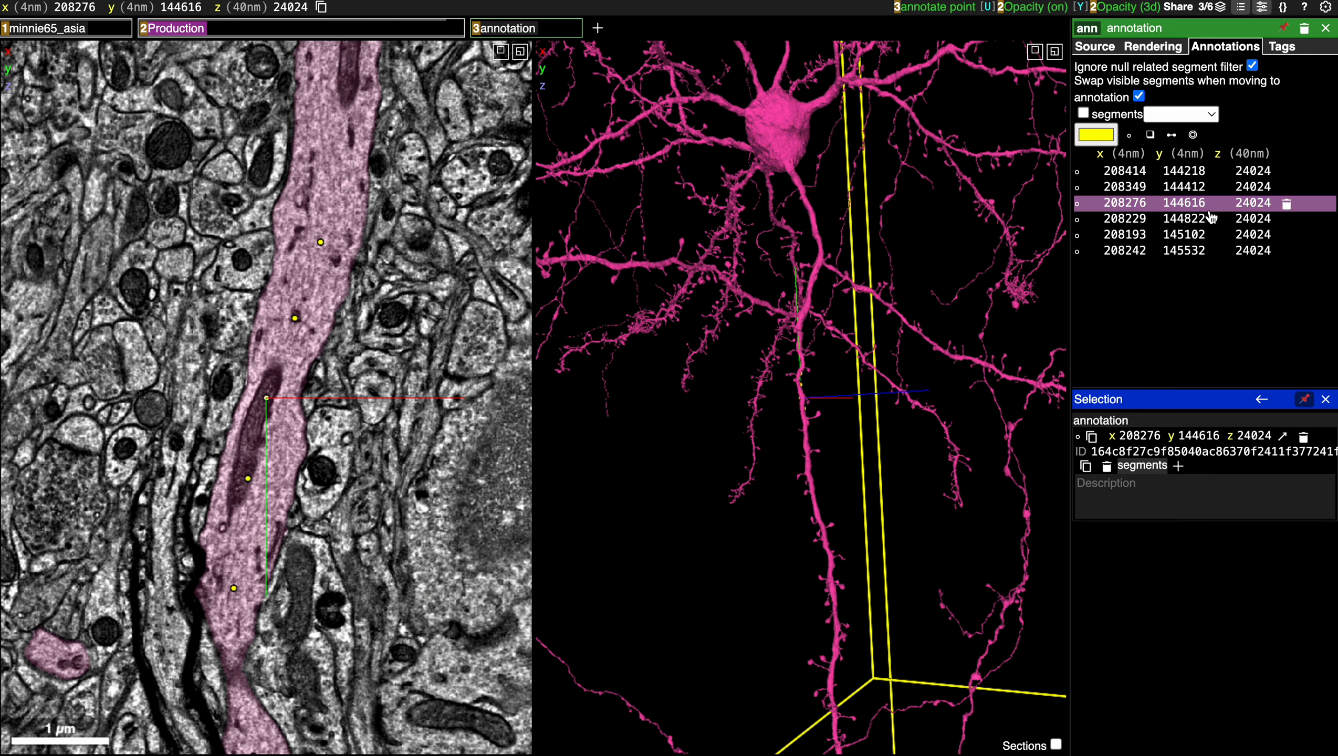
click(1185, 235)
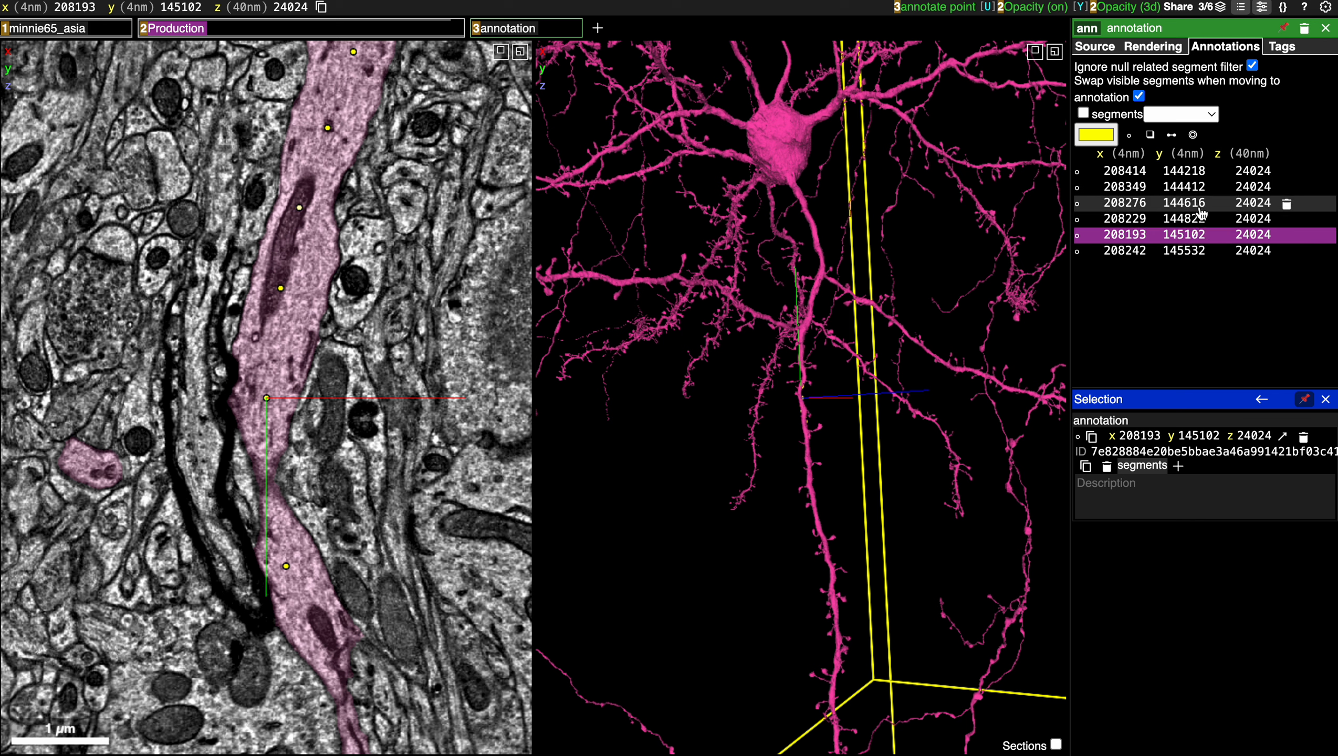
Centre the view on the first annotation and give it the description "test annotation".
click(1195, 175)
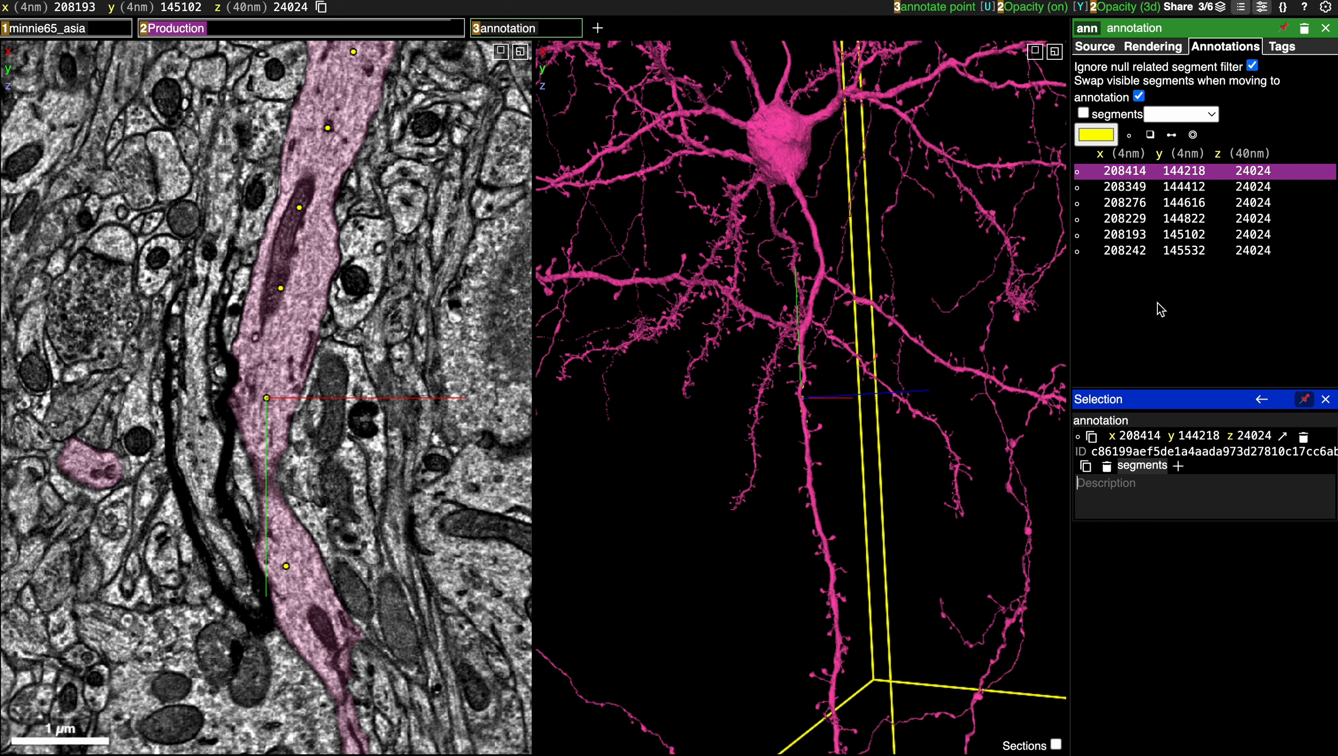
click(1182, 173)
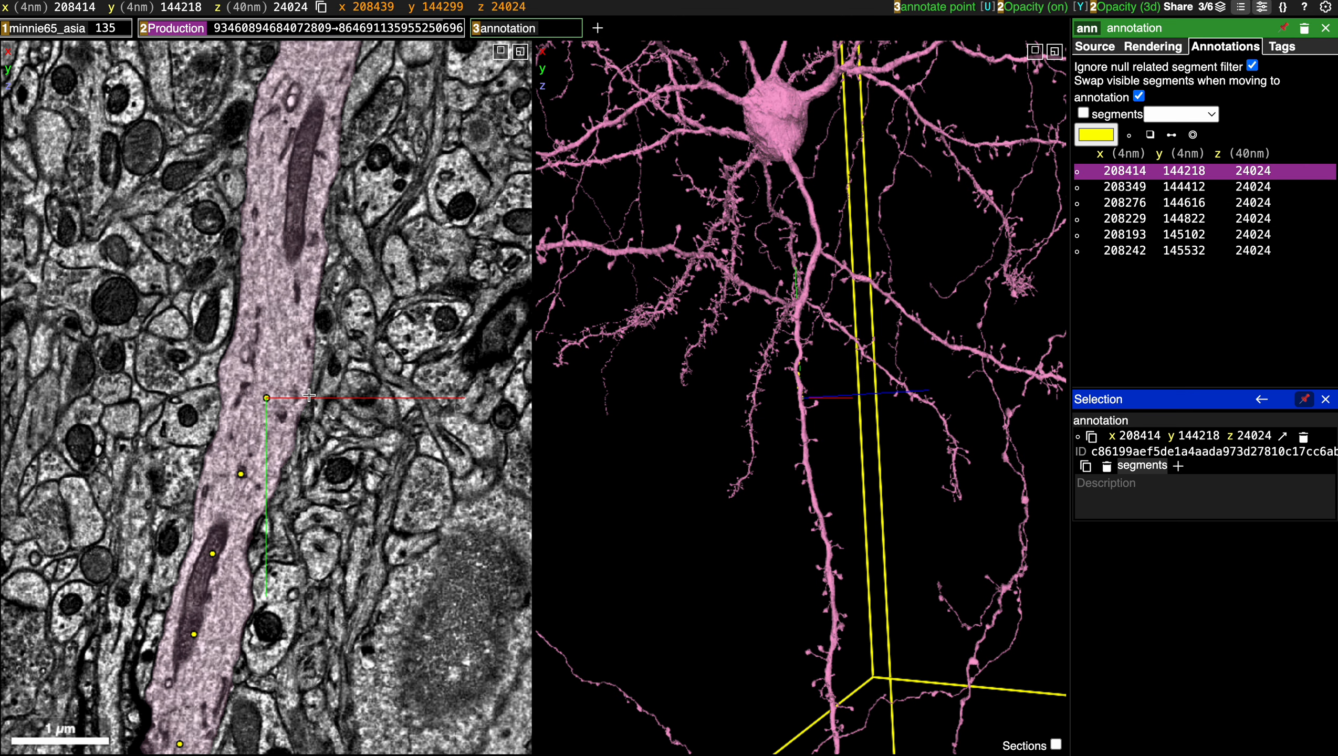
click(1176, 491)
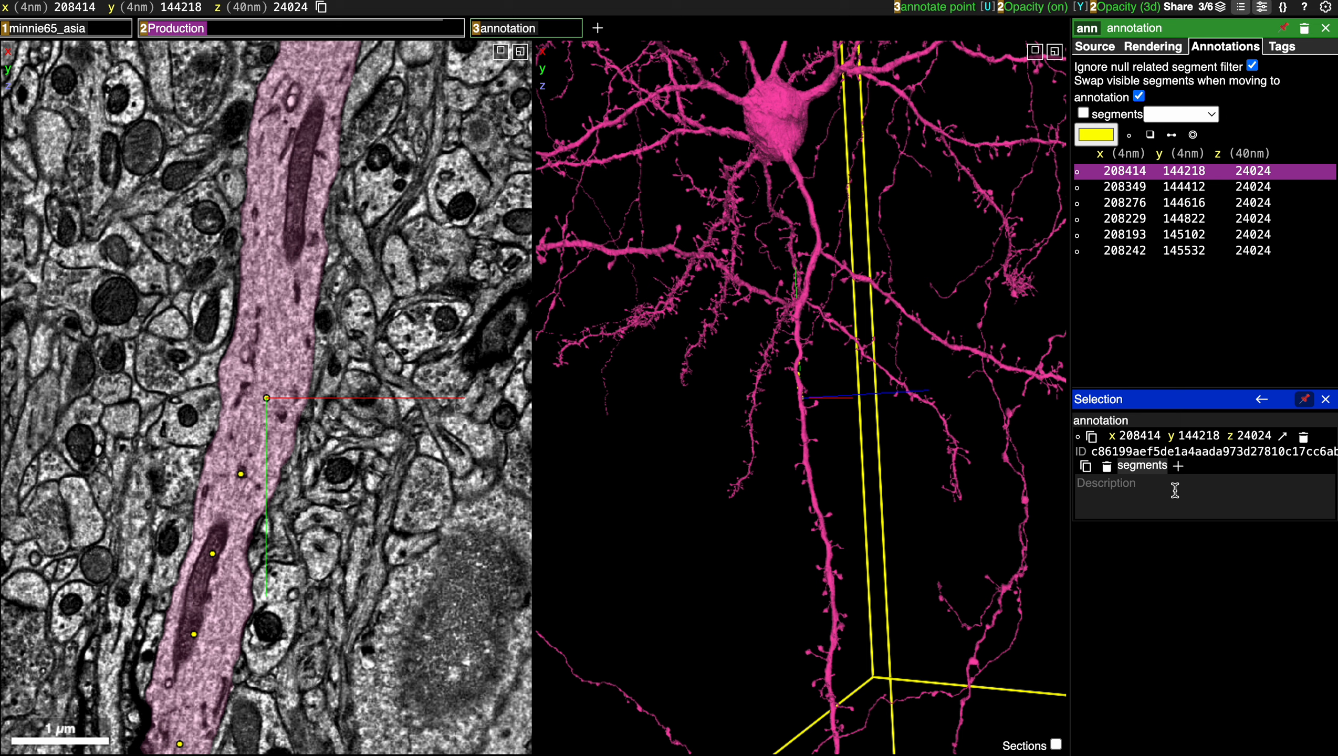
text(test annotation)
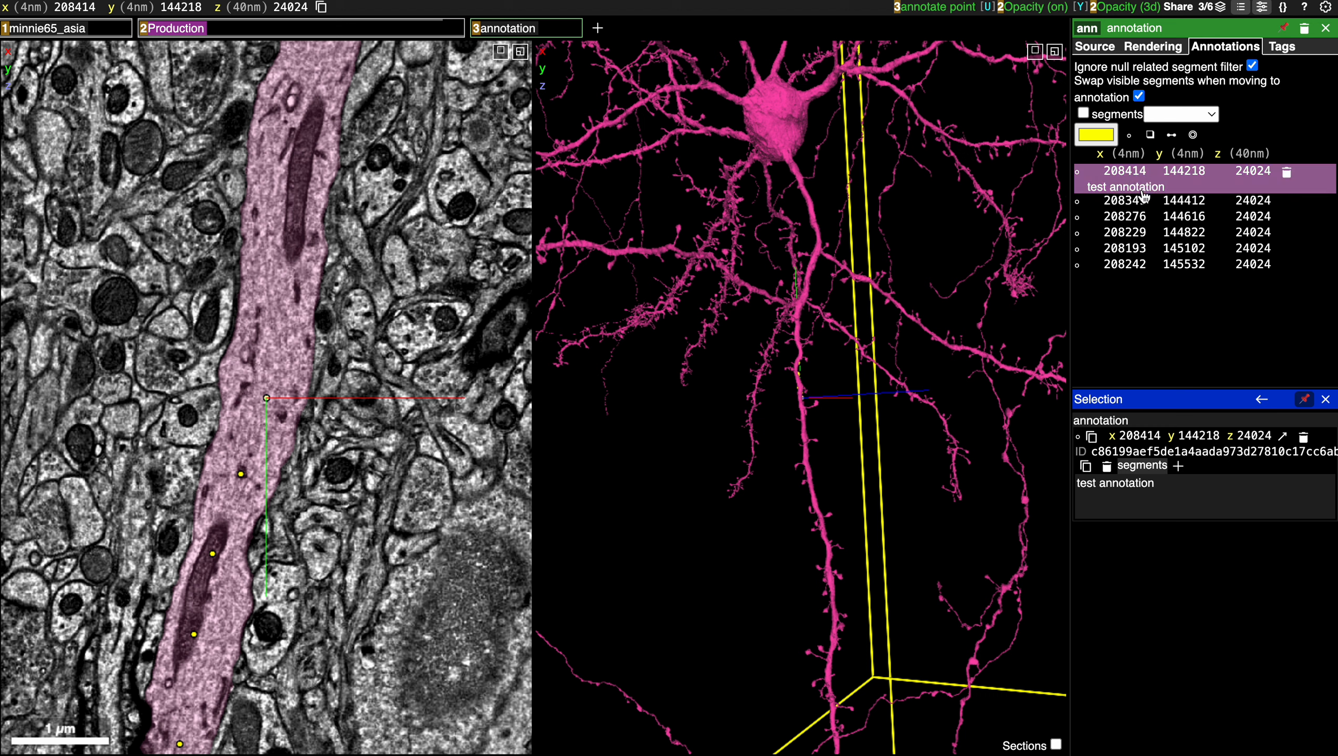
Centre the view on the second annotation and give it the description "another annotation".
right_click(1182, 204)
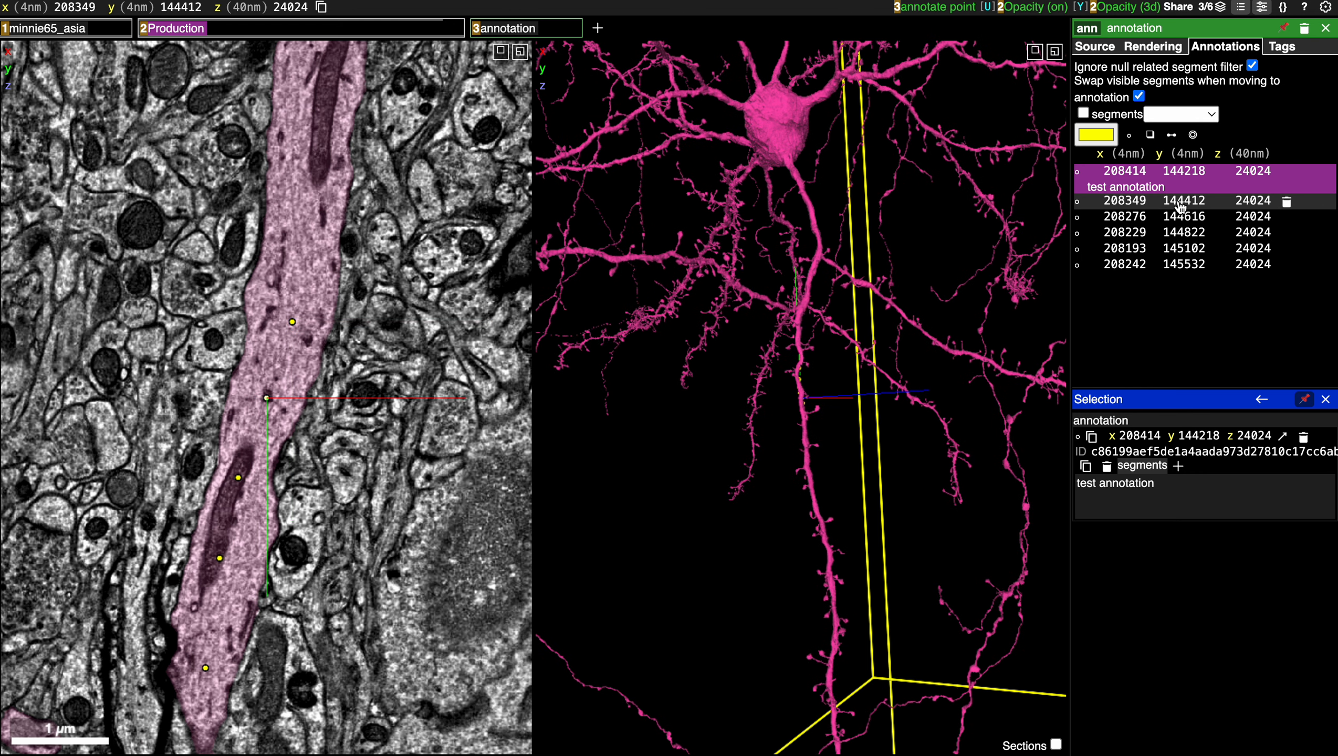
click(1181, 203)
click(1151, 498)
text(an)
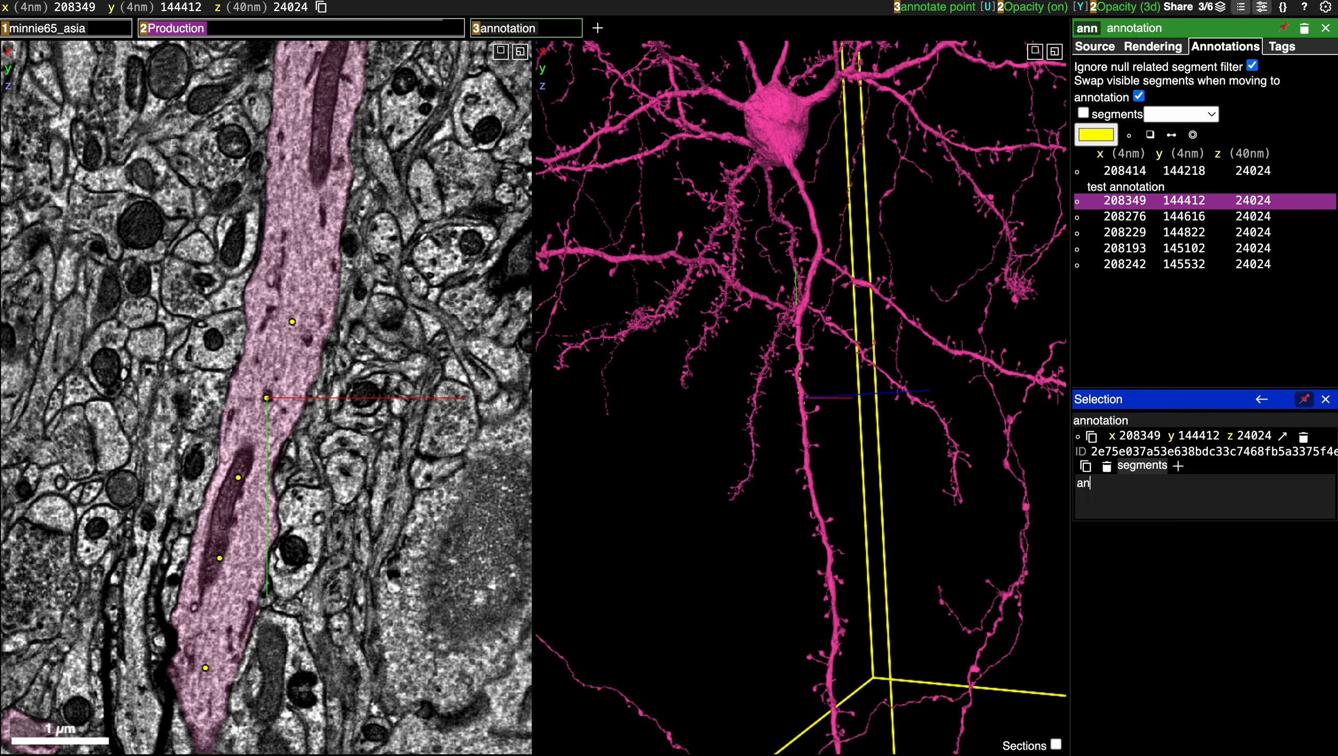
text(other annotation)
click(1176, 293)
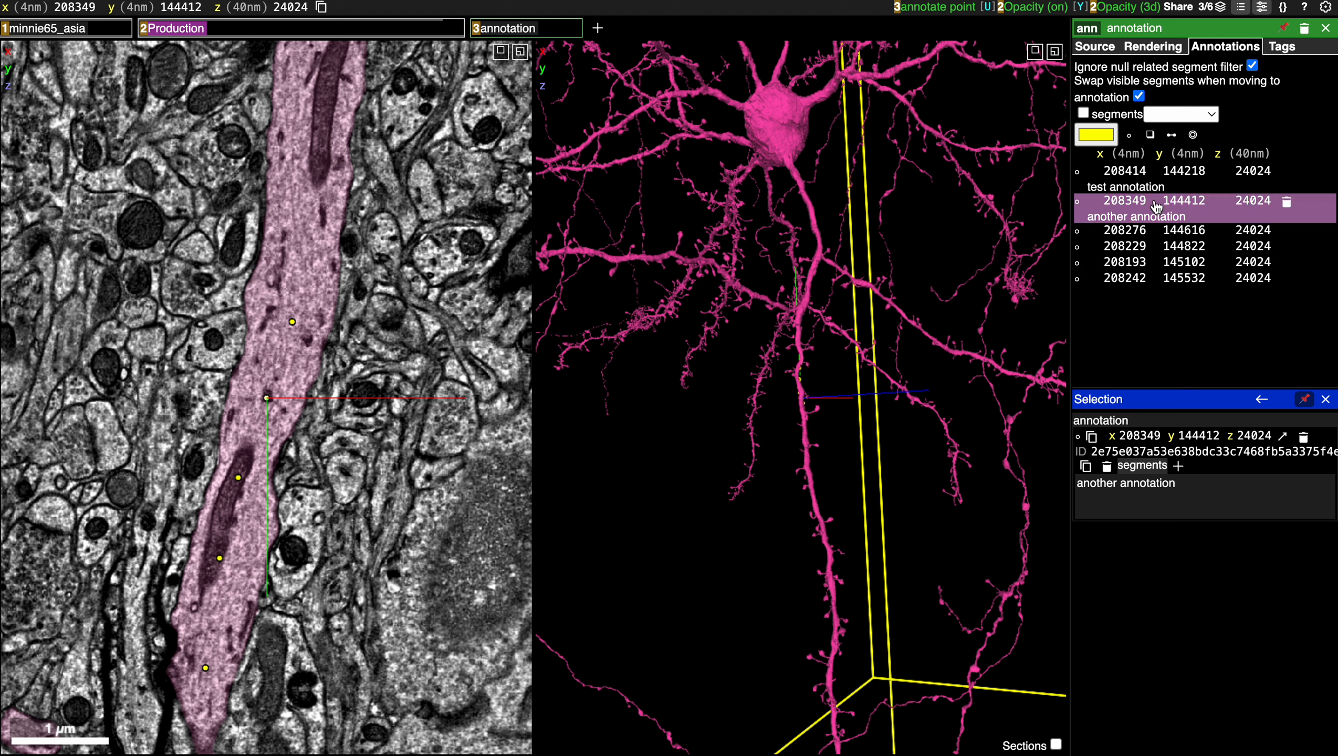
Give the last annotation in the list the description "my favorite annotation".
click(1191, 285)
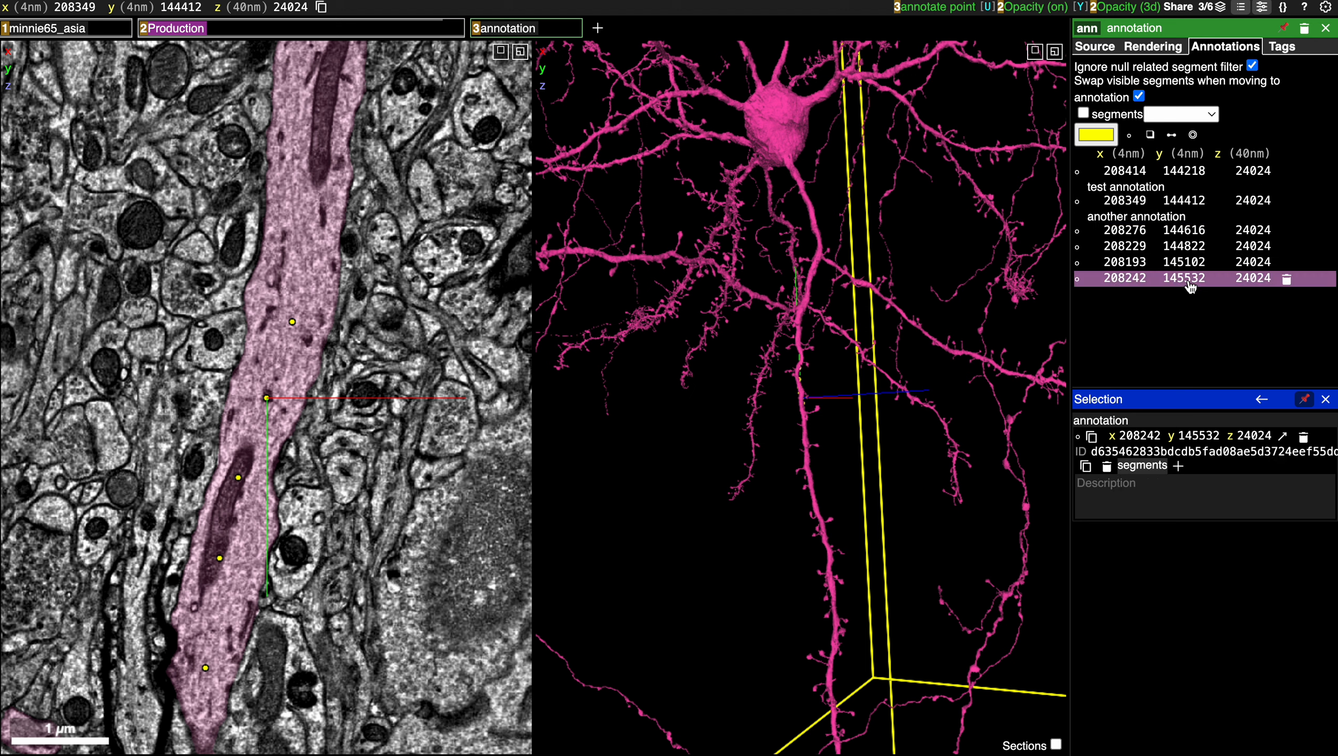
click(1164, 501)
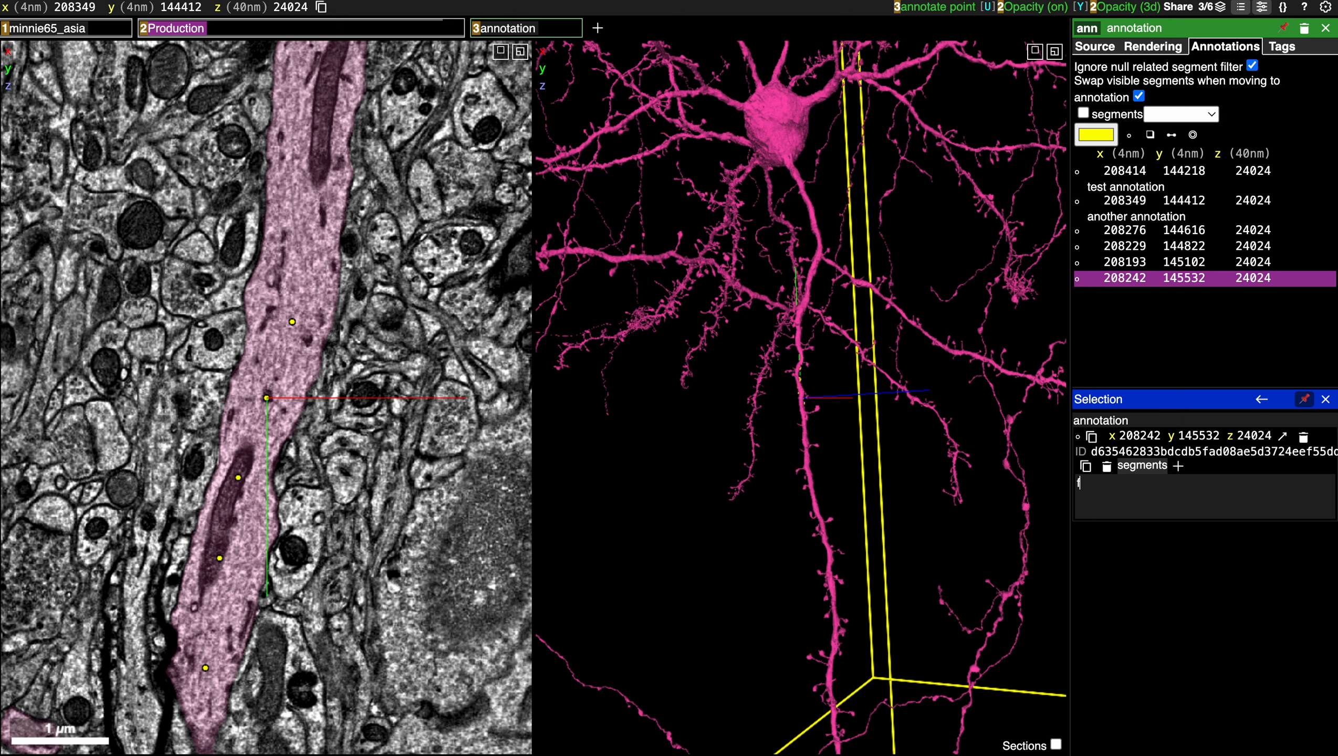
text(my favorite annotation)
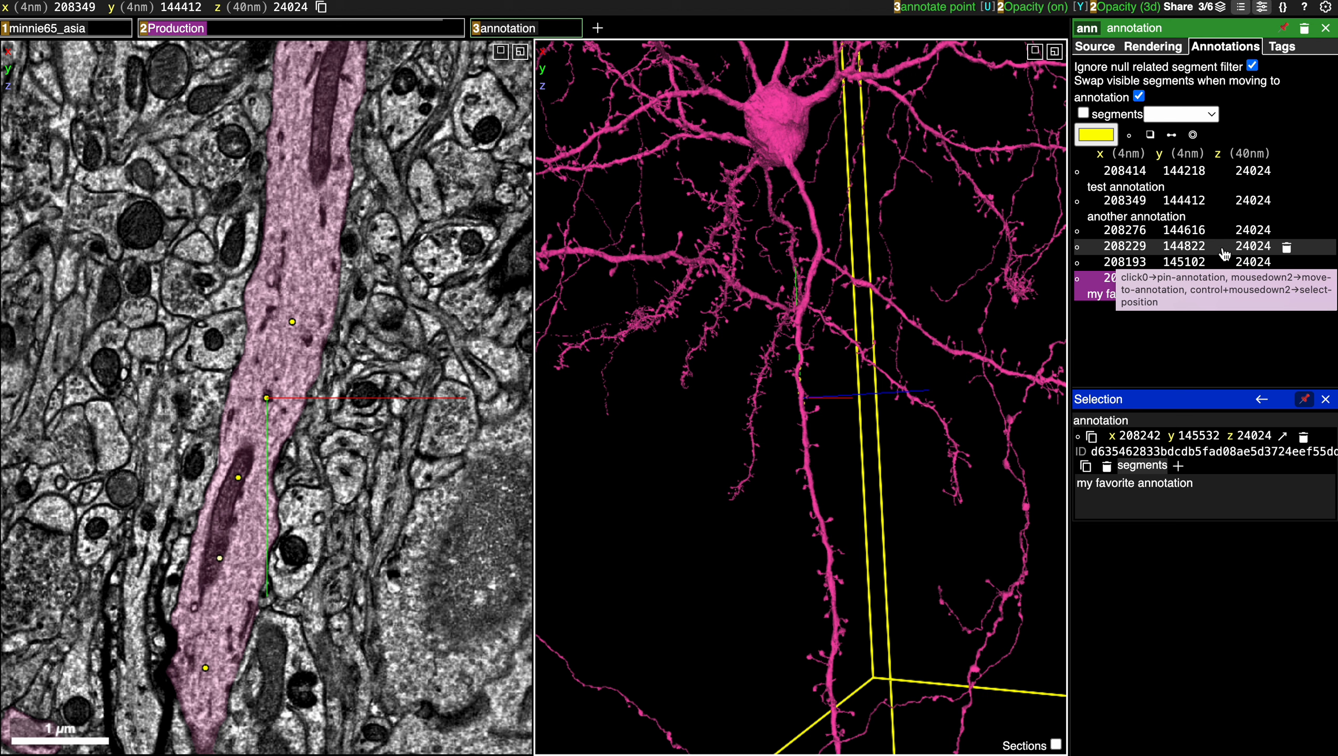
Create a tag named "awesome annotation" for the annotation layer.
click(1281, 46)
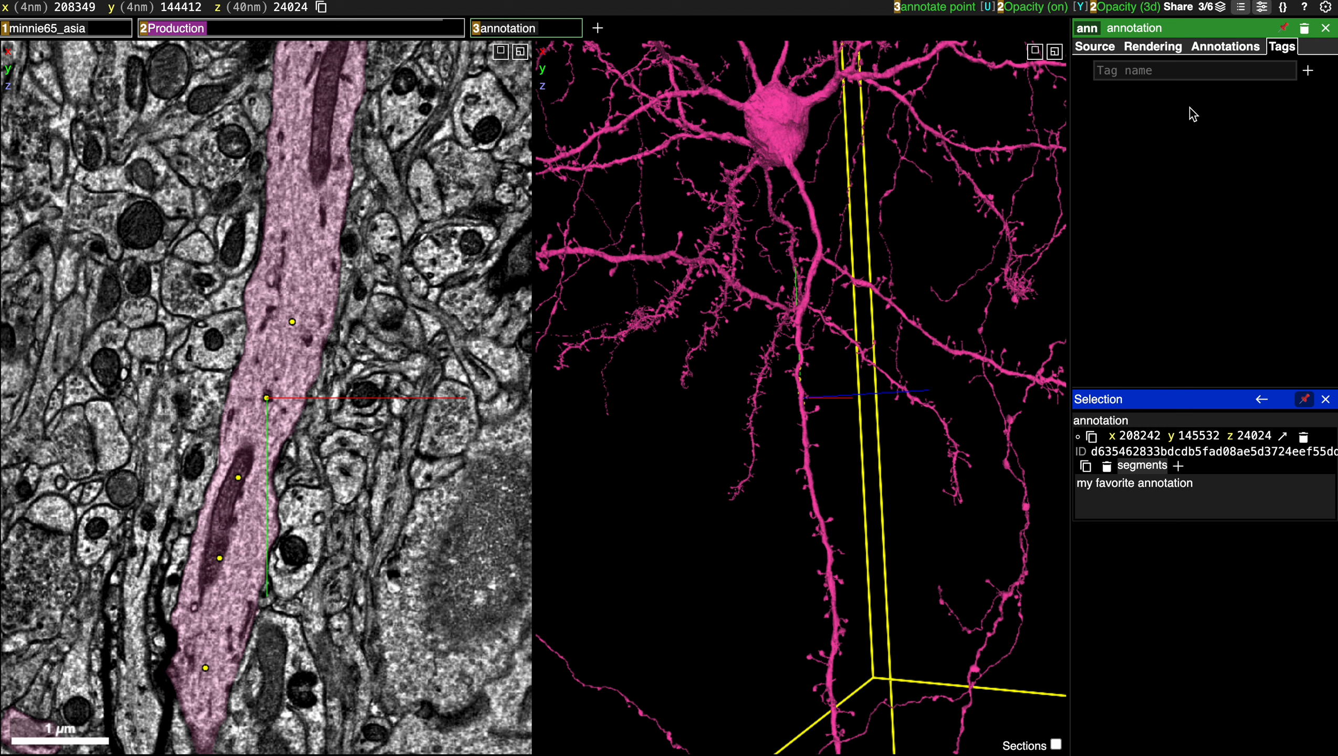
text(awesome annotation)
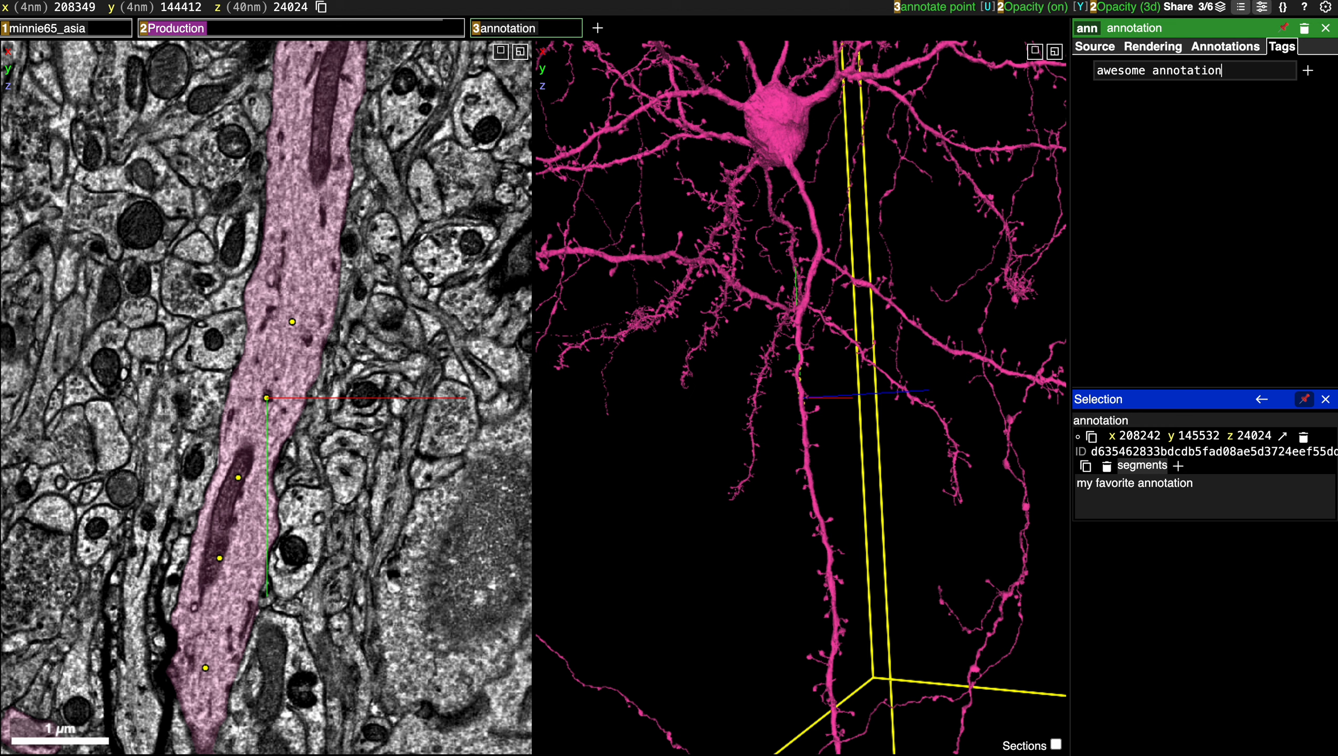
click(1307, 72)
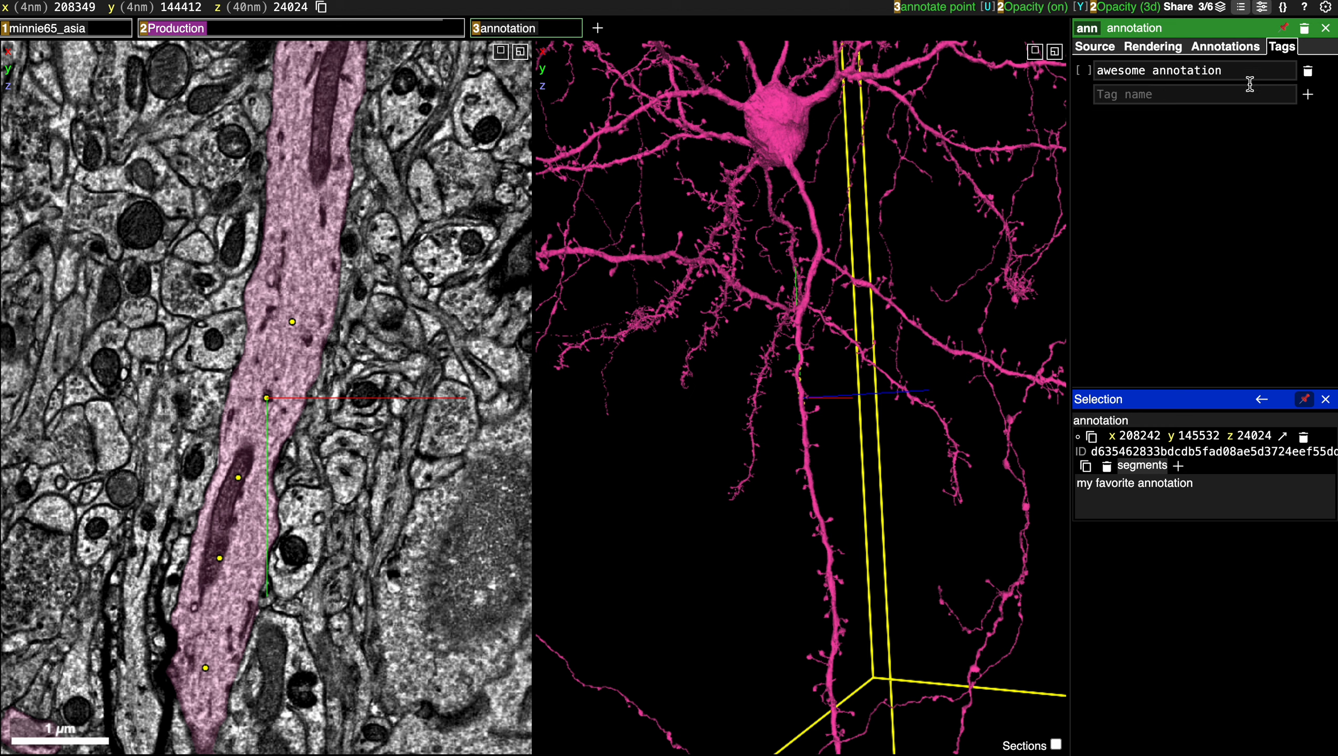
Add two more tags to the annotation layer, named "best annotation" and "cool annotation".
click(1188, 95)
text(best annotation)
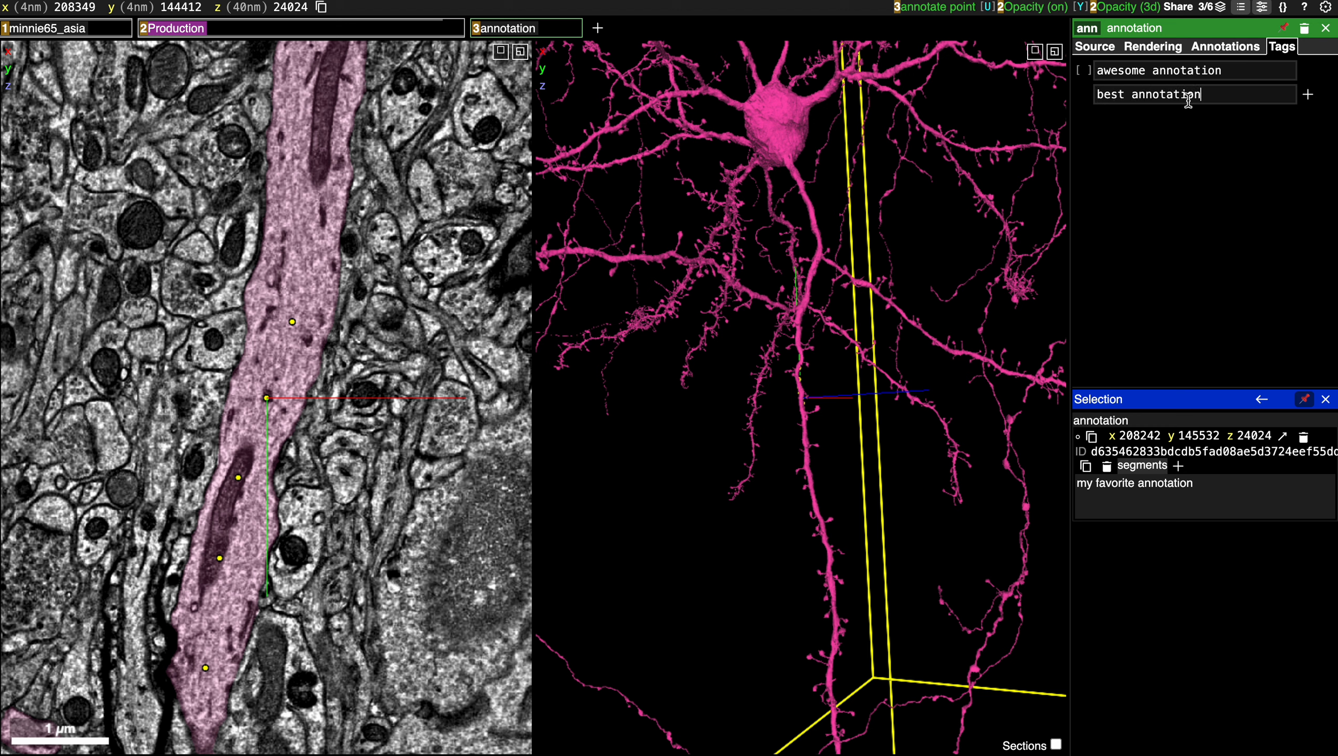
click(1309, 97)
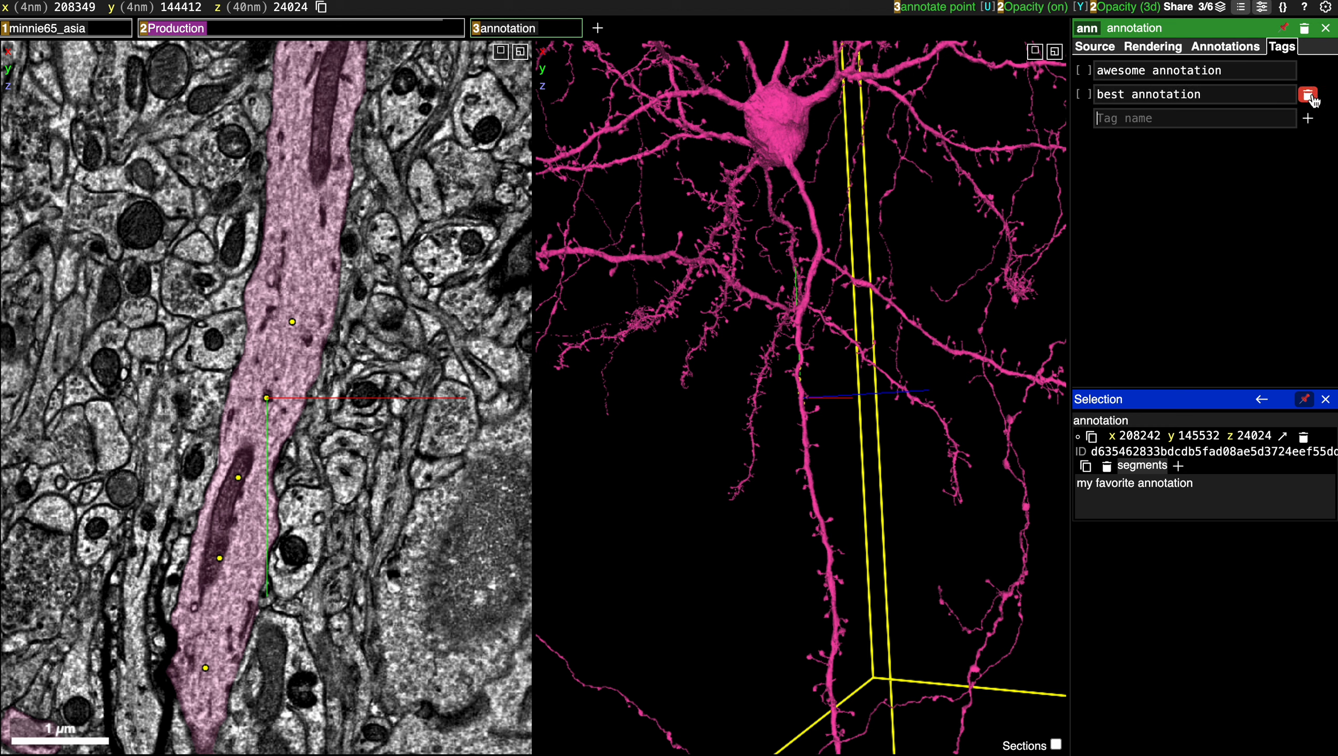
click(1184, 116)
text(cool annotat)
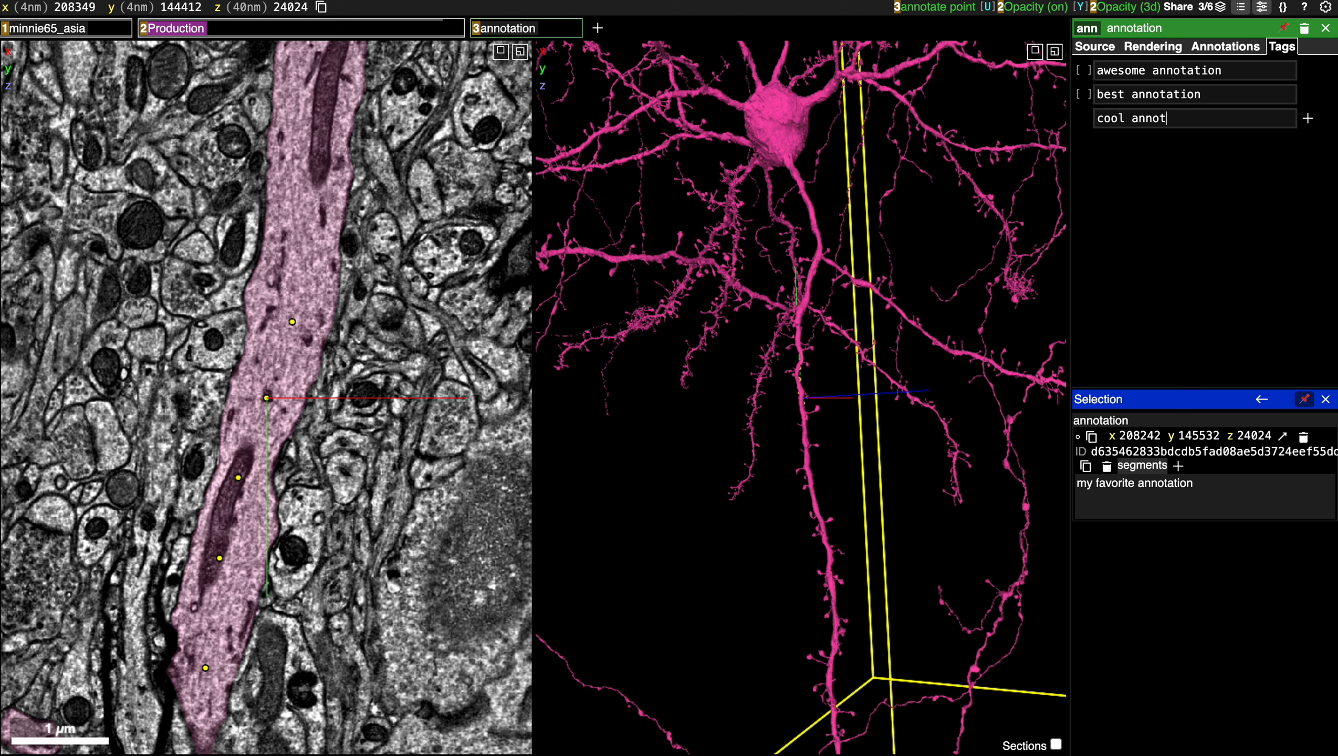
text(ion)
click(1309, 119)
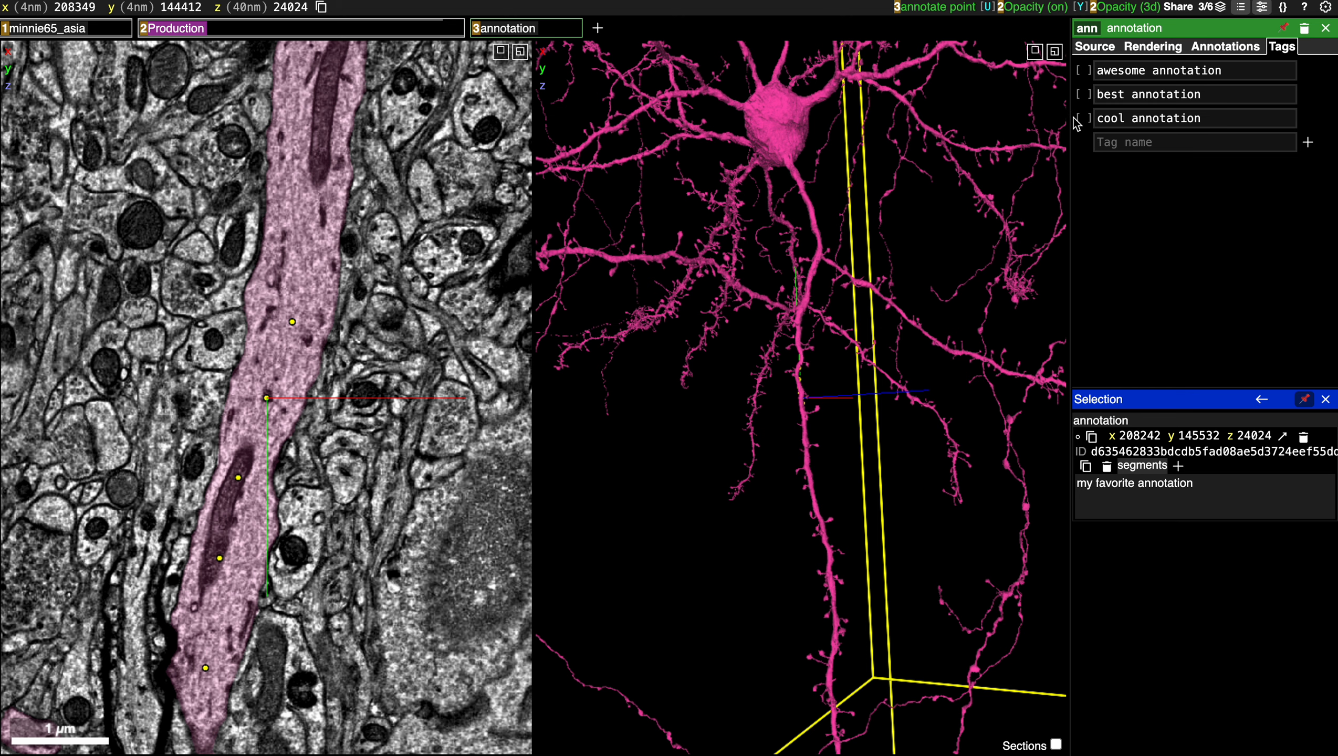
Bind the tags awesome annotation, best annotation and cool annotation to the keys A, B and C respectively.
click(1084, 76)
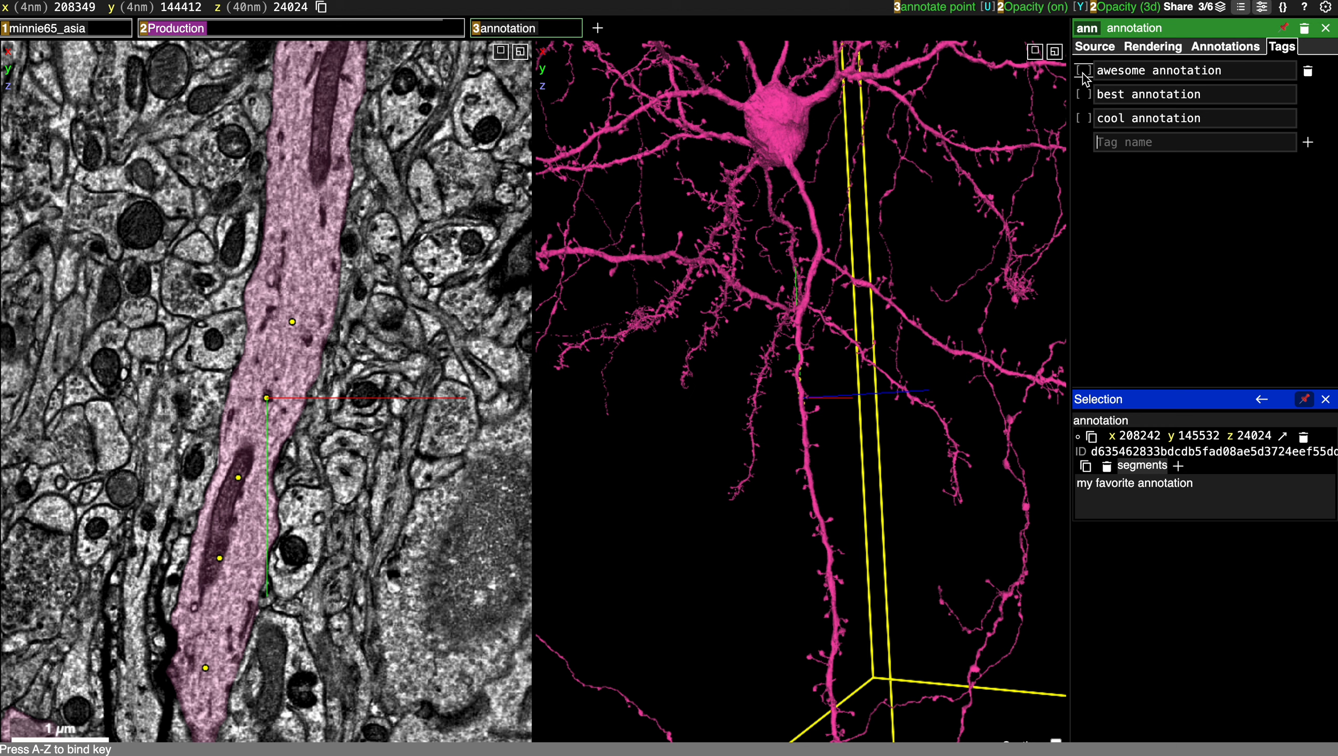
key(a)
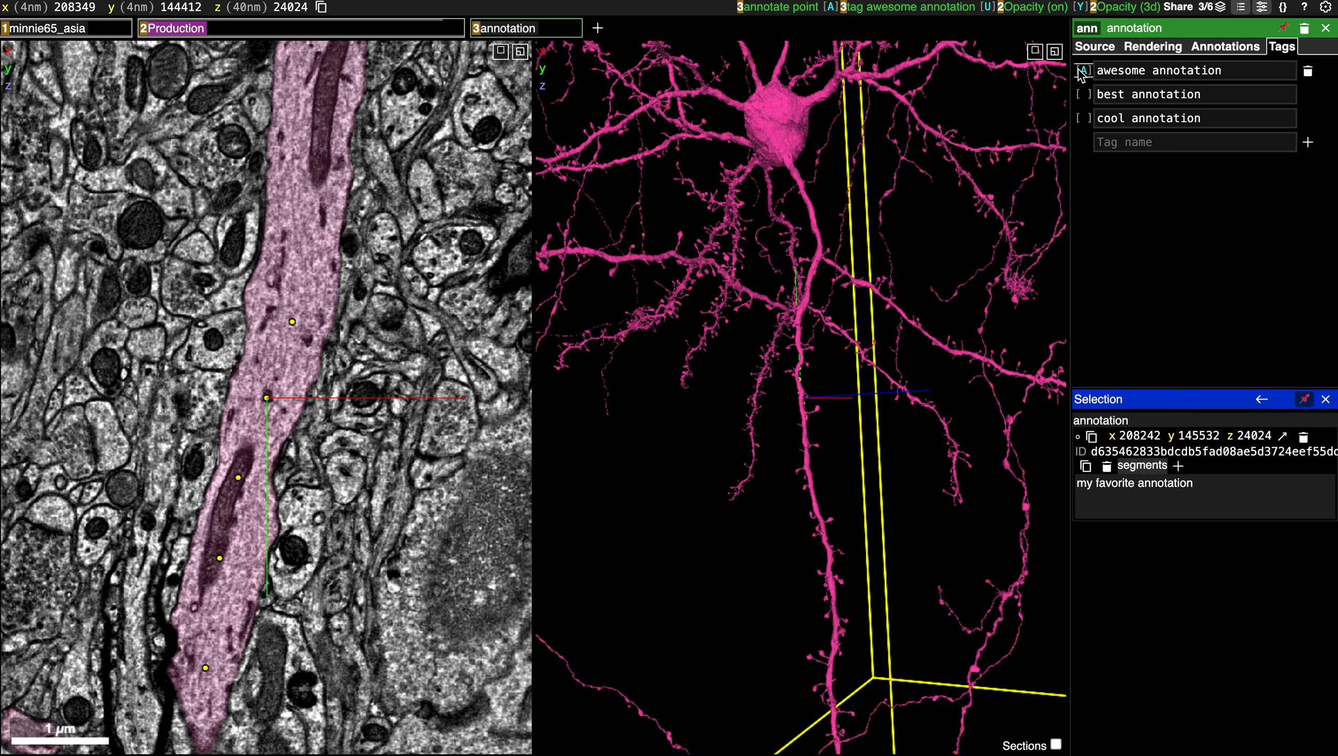
click(1082, 96)
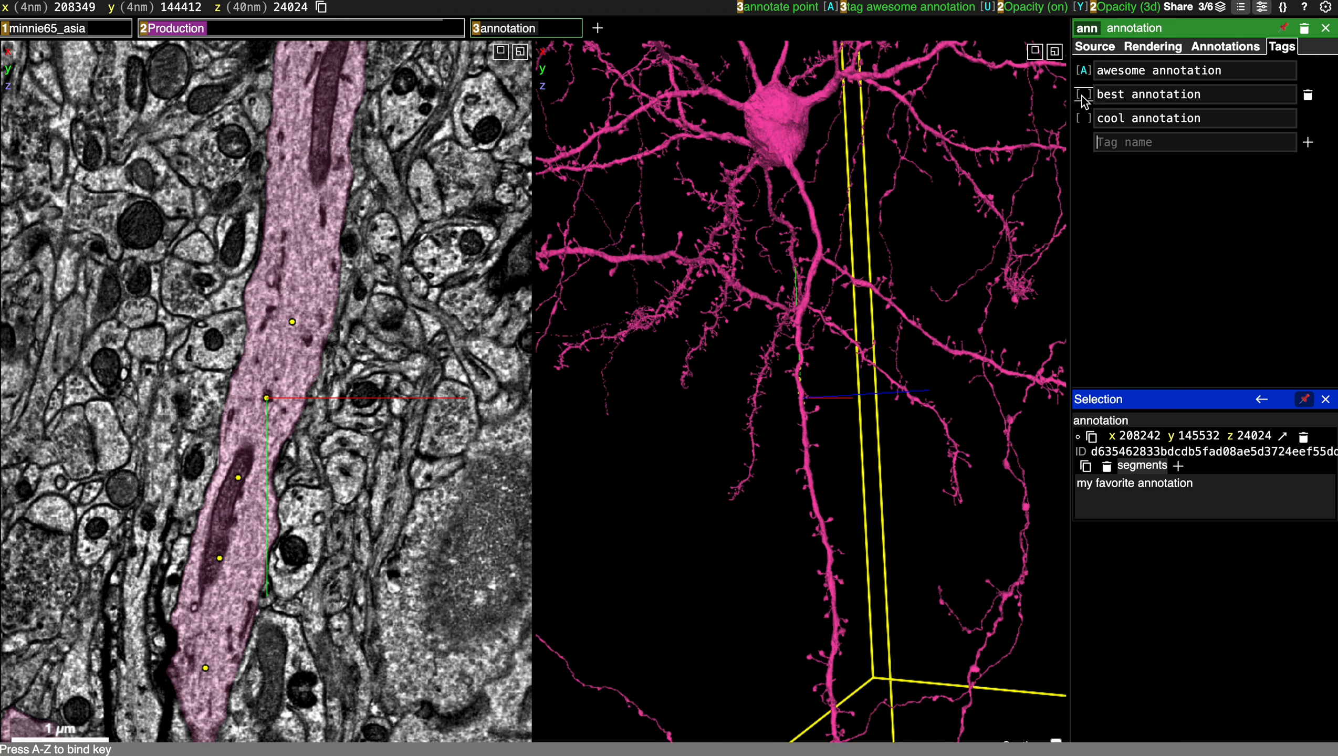
key(b)
click(1082, 119)
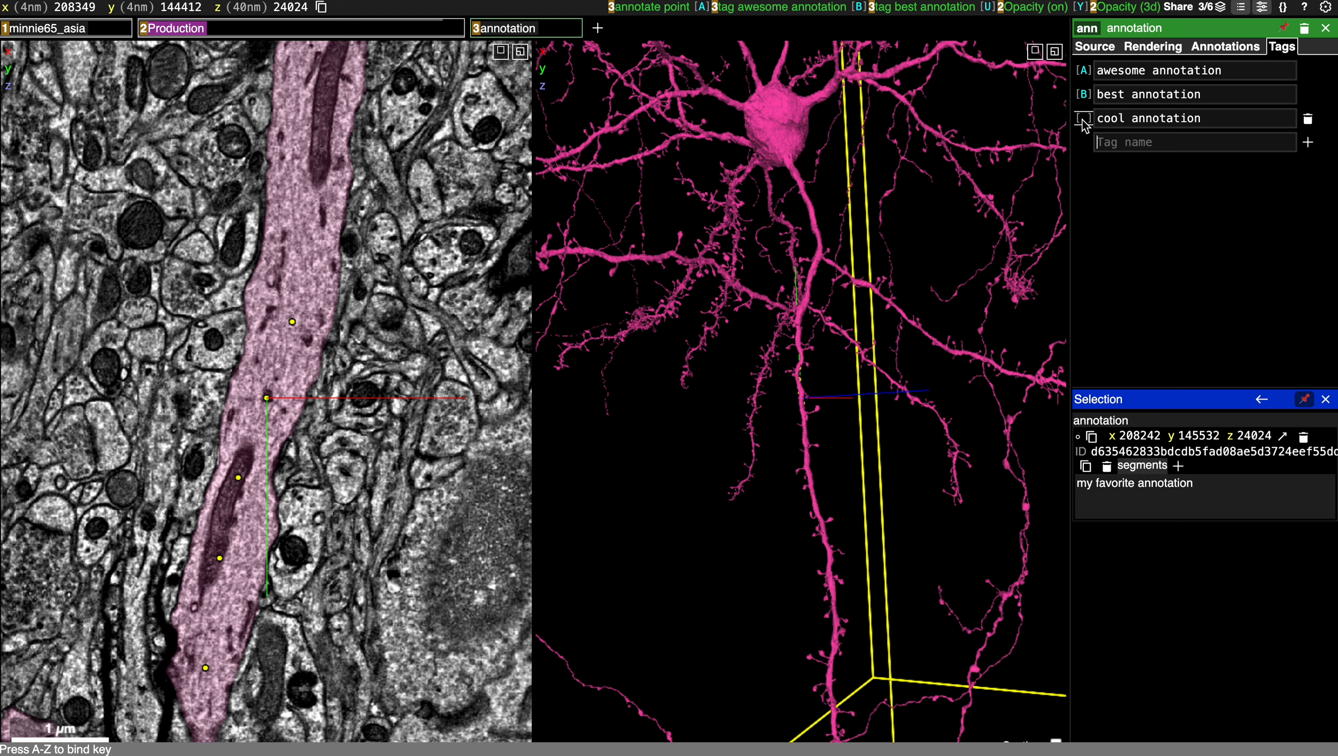
key(c)
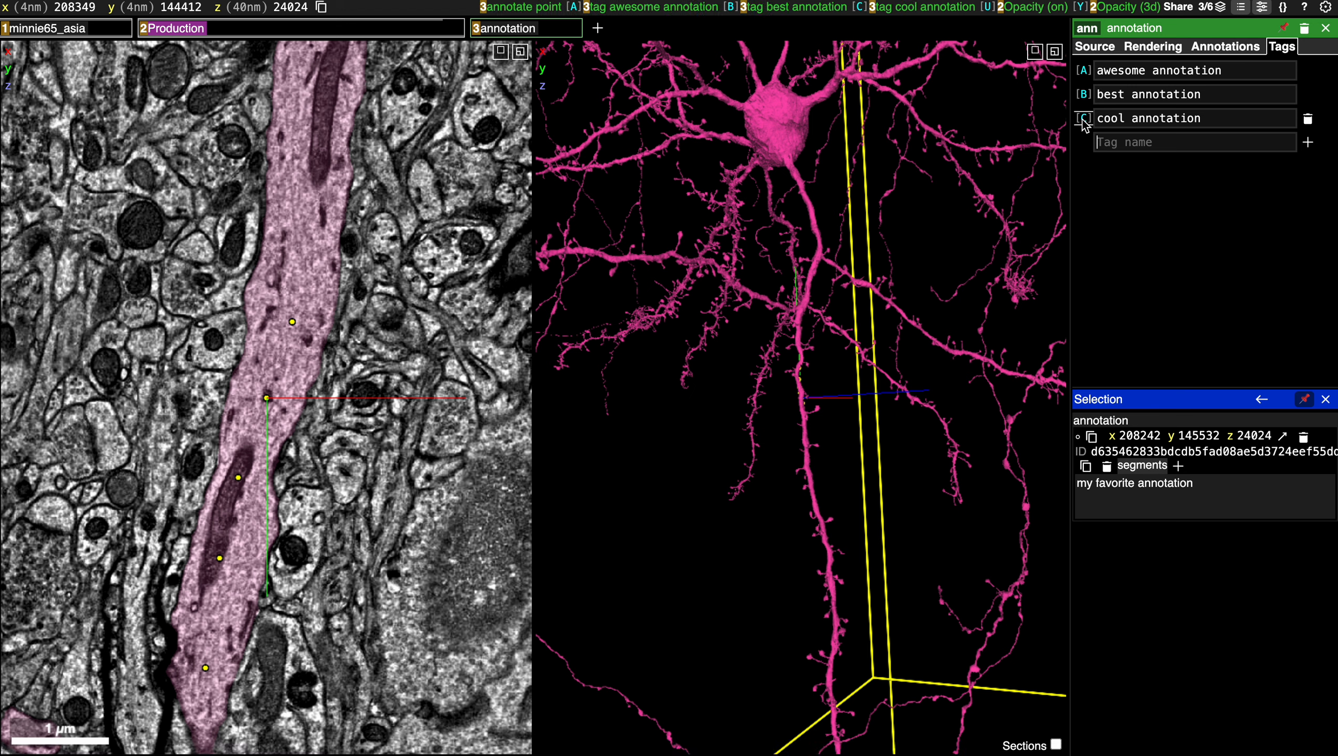
Apply the "awesome annotation" tag to the annotation described as "test annotation".
click(1219, 53)
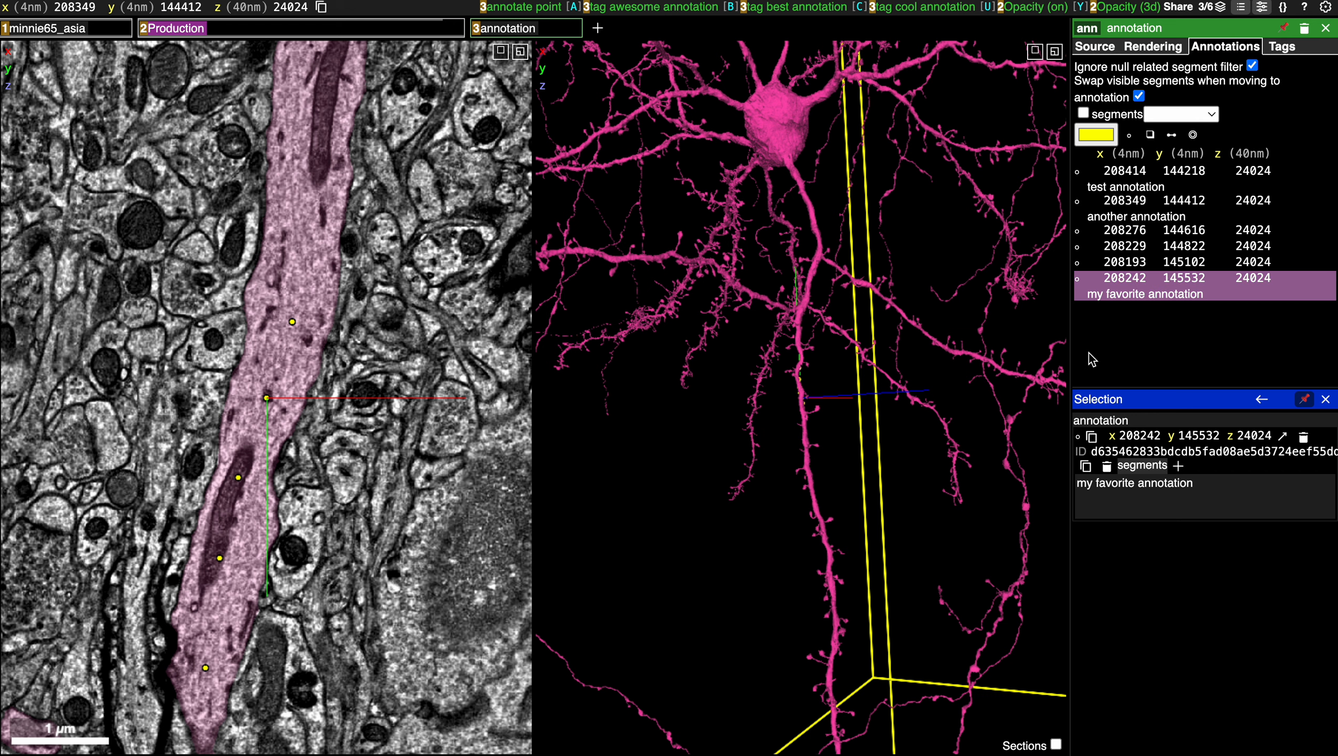
click(1195, 185)
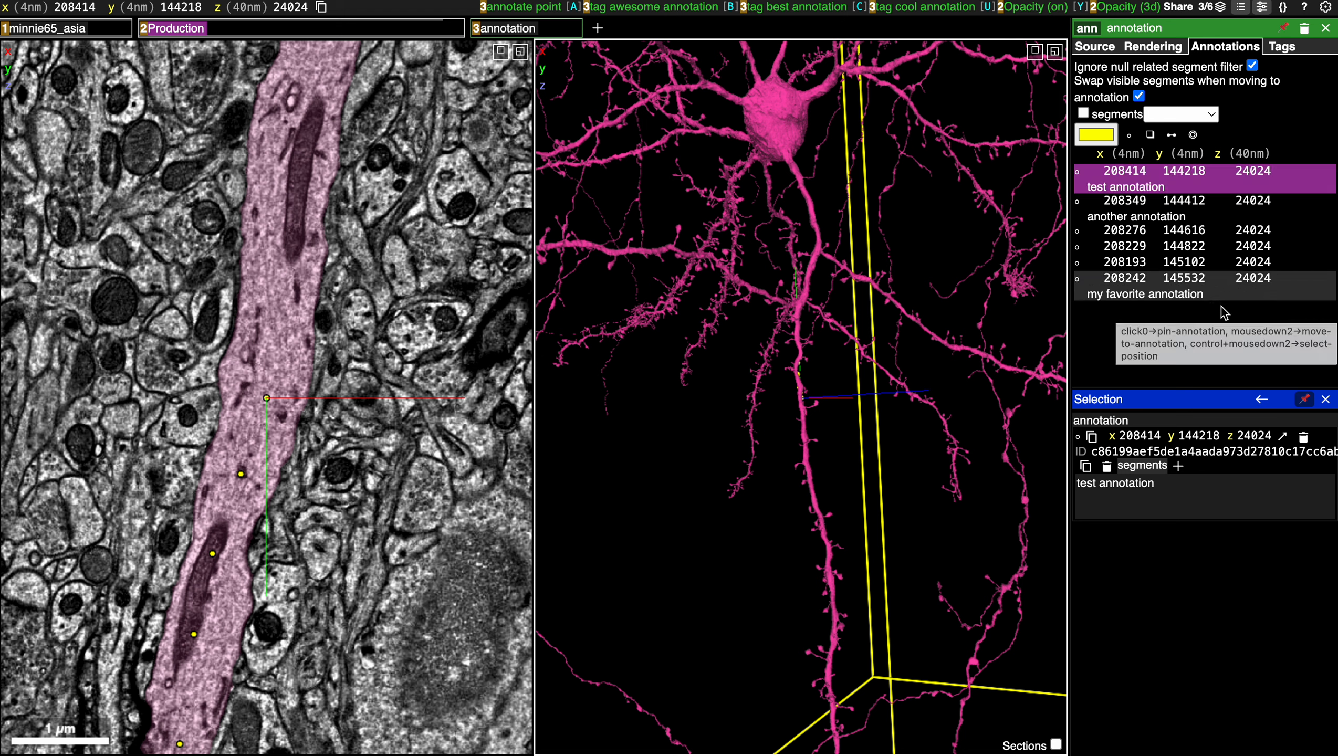
key(shift+a)
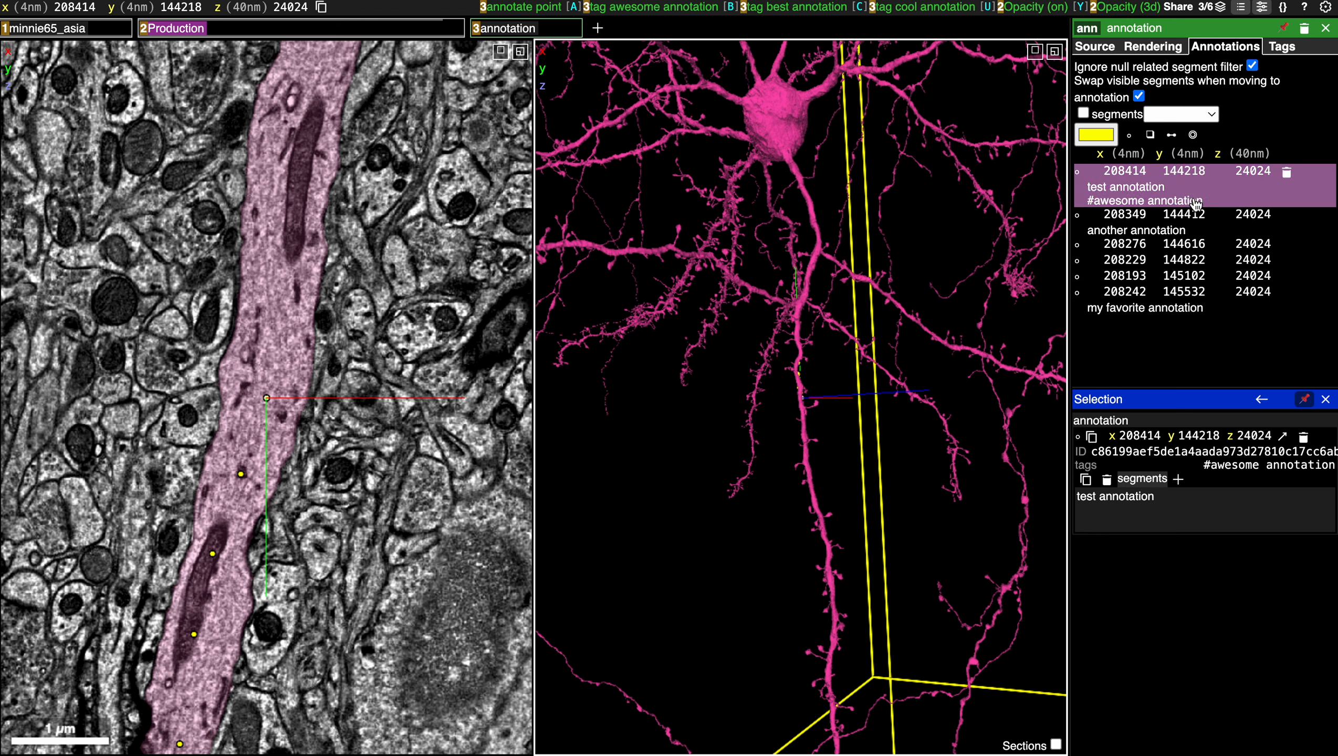
Apply the "awesome annotation" tag to the annotation described as "another annotation" and to the one at 208276, 144616, 24024.
click(1179, 224)
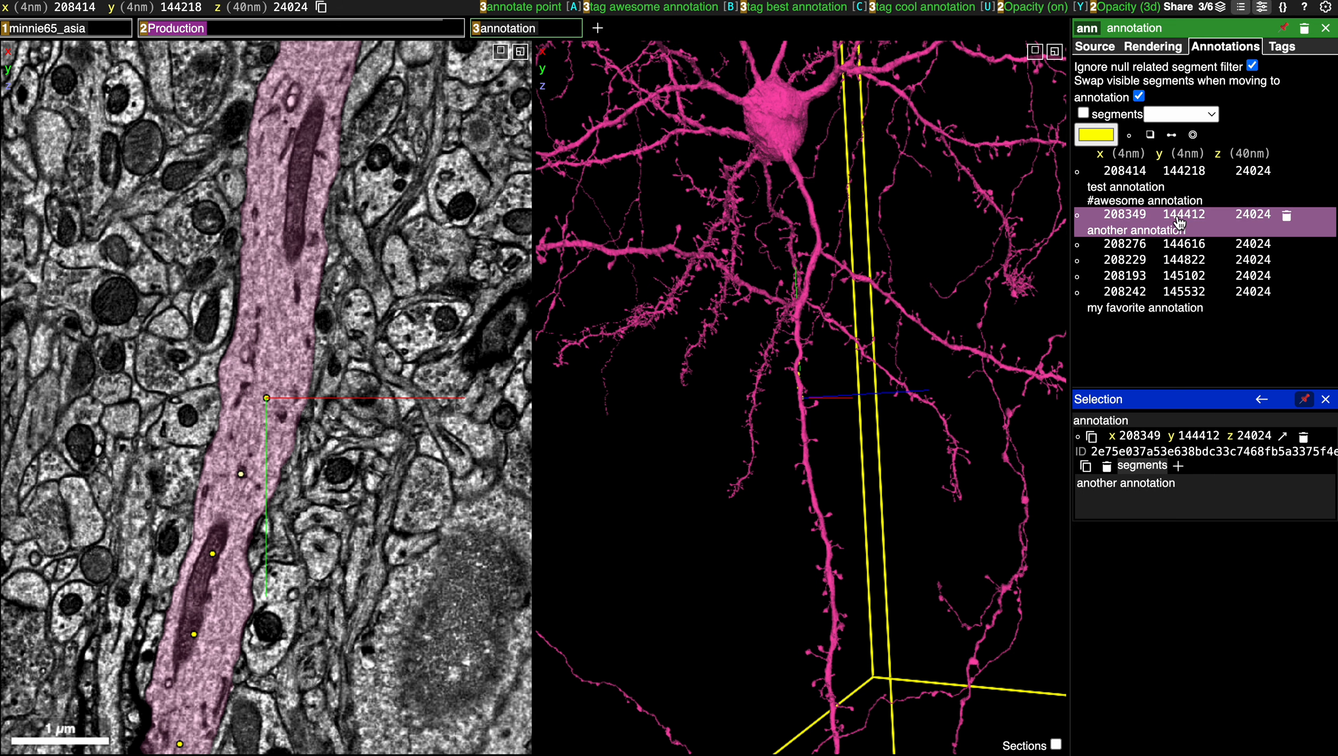
key(shift+a)
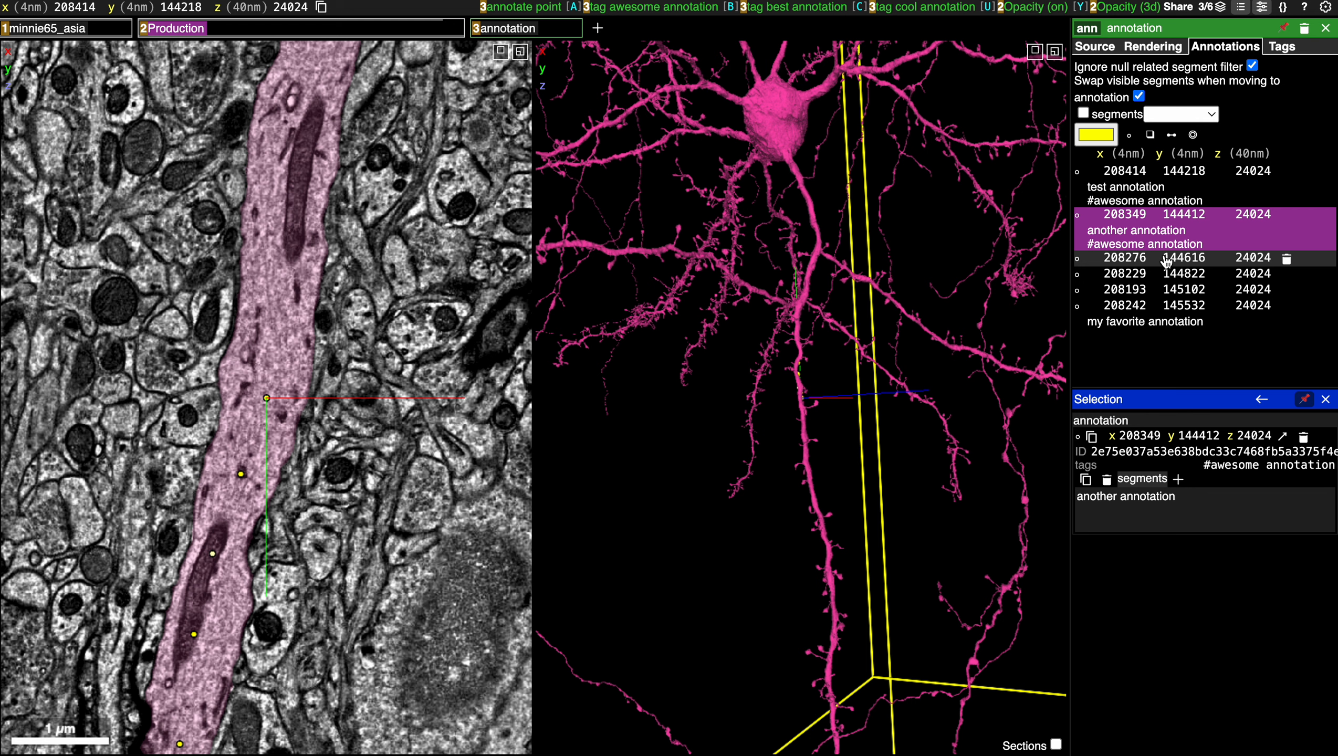
click(1166, 259)
key(shift+a)
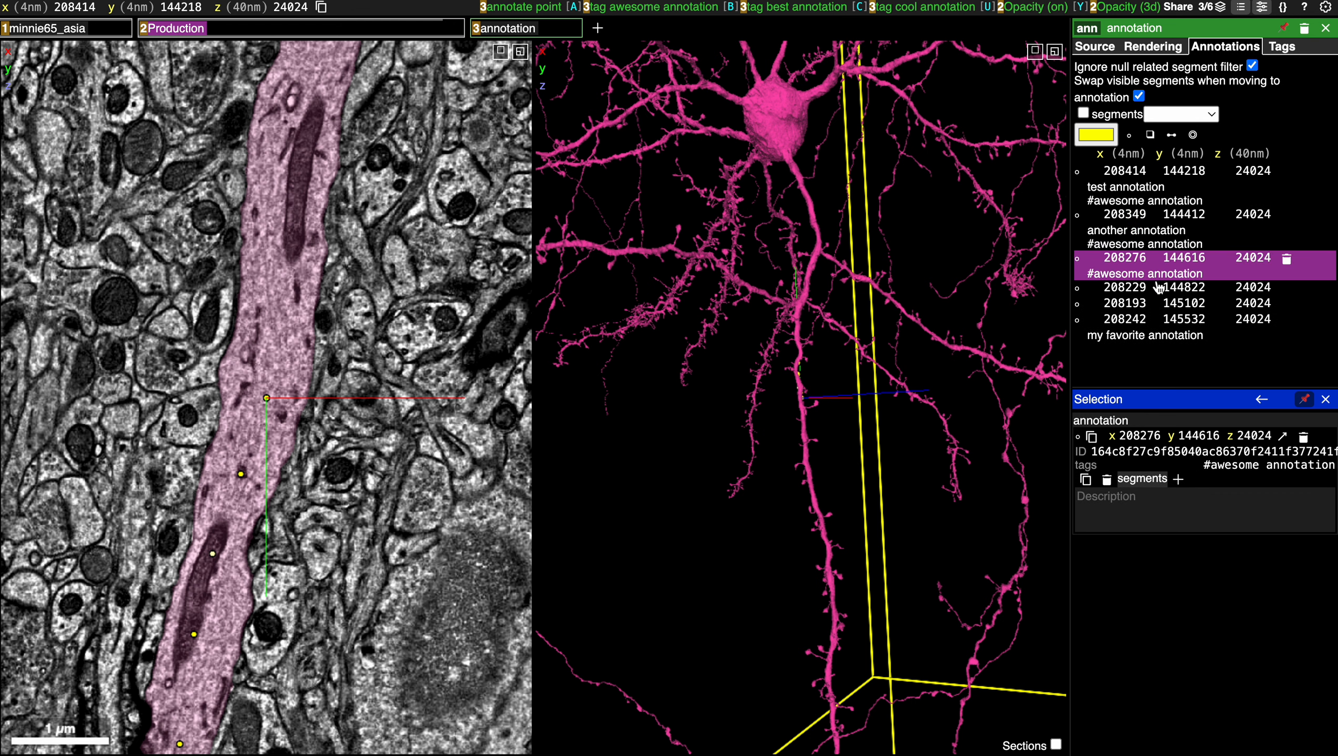
Apply the "best annotation" tag to the annotation at 208193, 145102, 24024 and check it against the layer's tag list.
click(1159, 288)
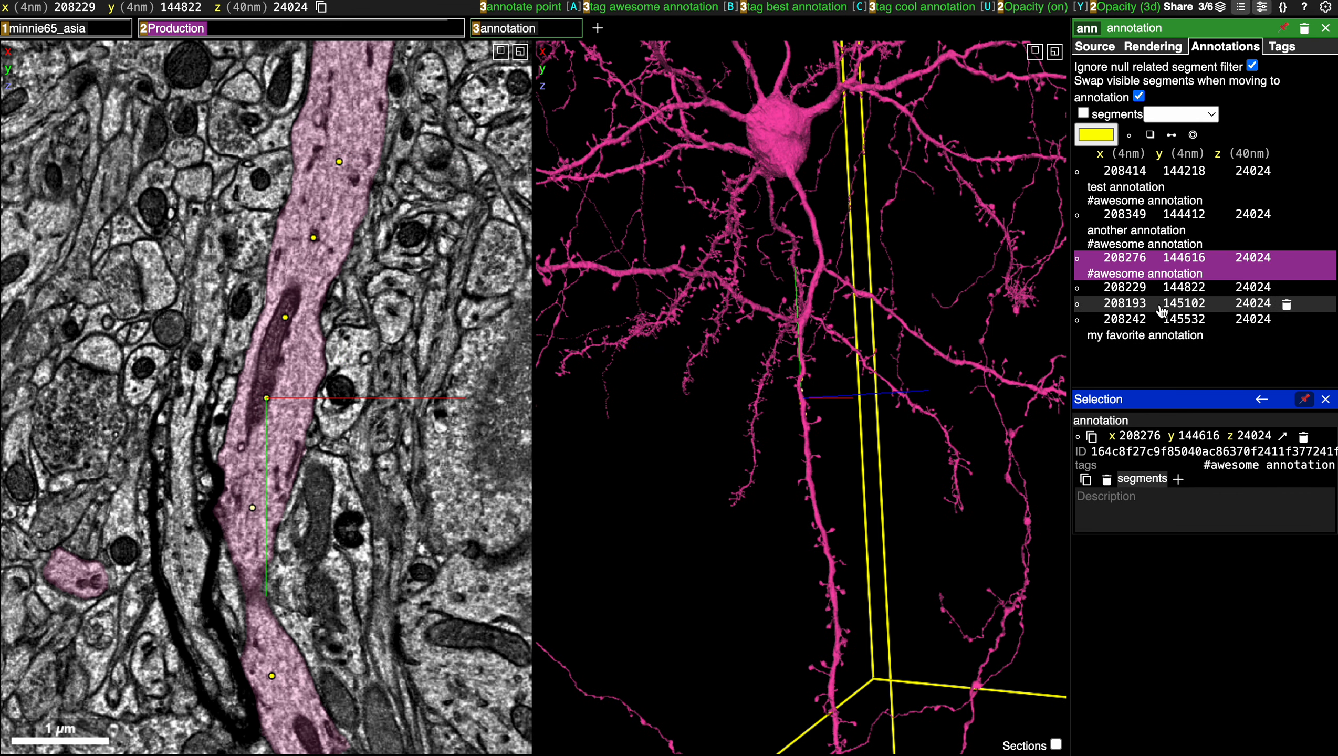
click(1160, 305)
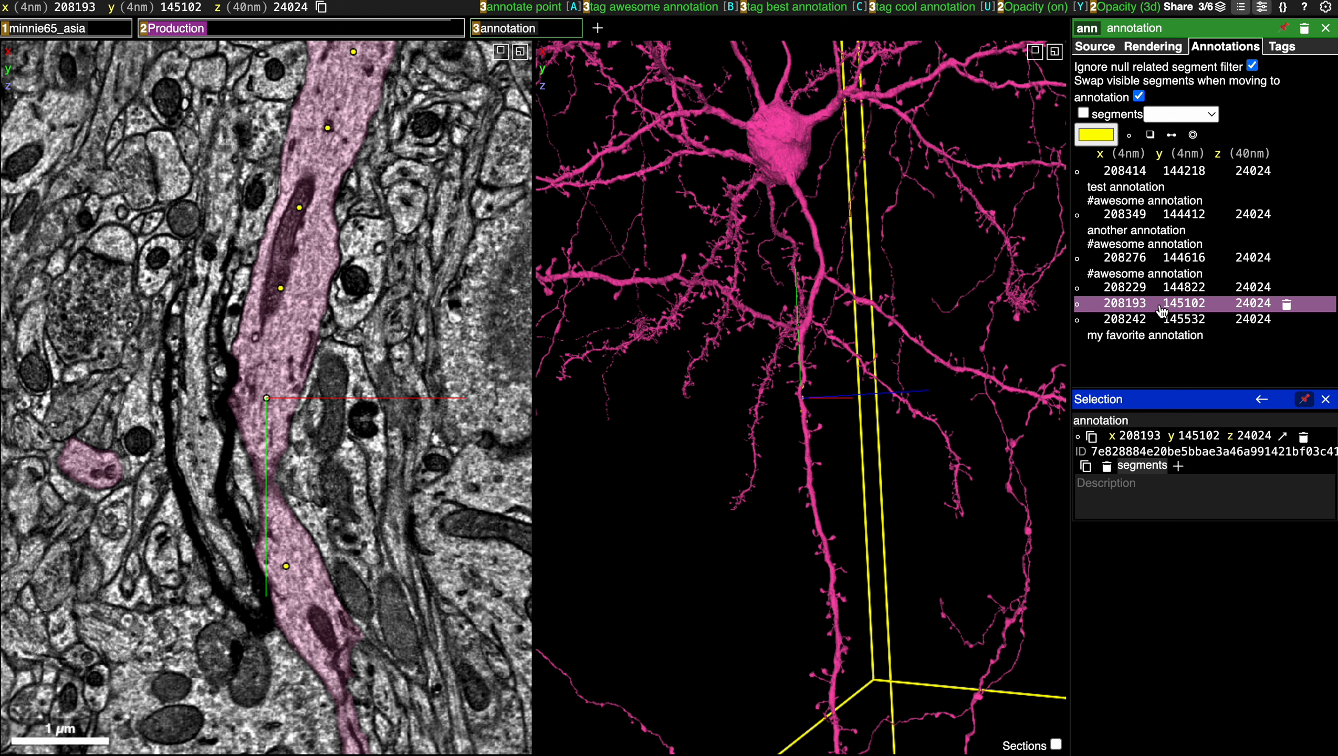
key(shift+b)
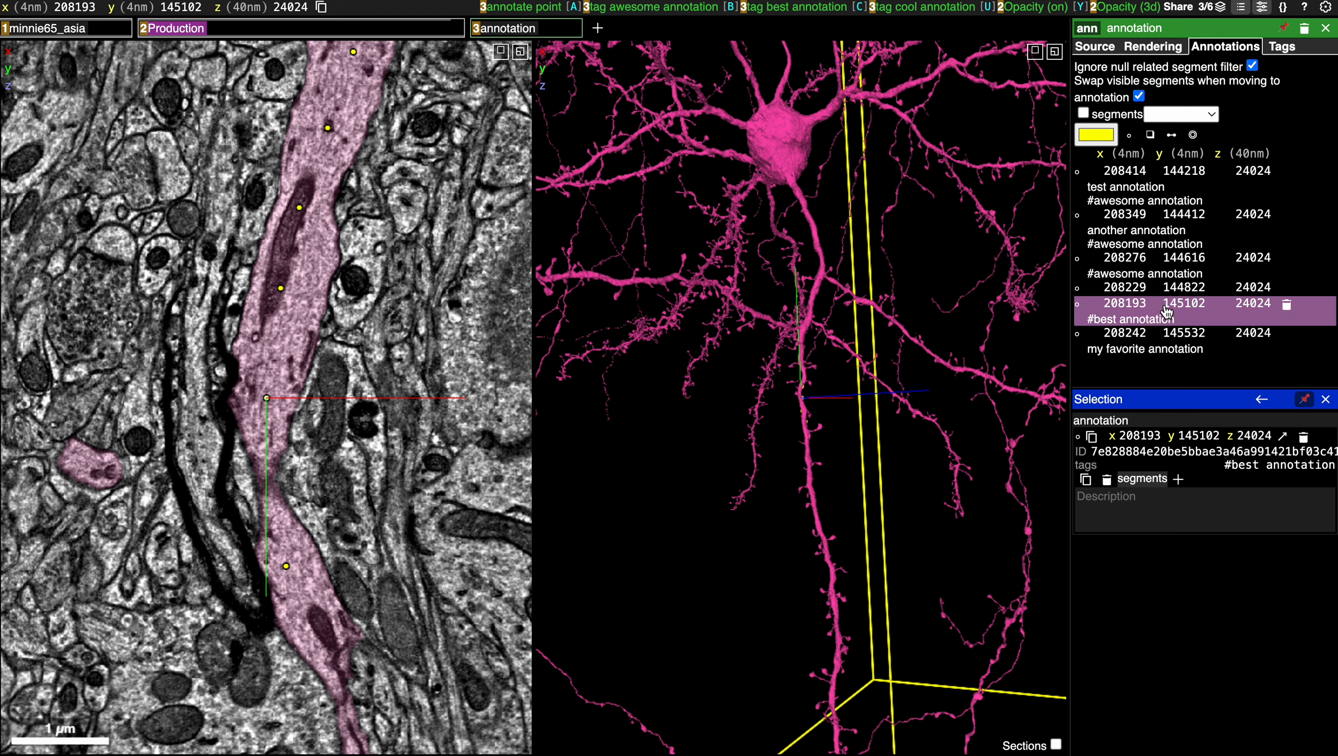
click(1282, 48)
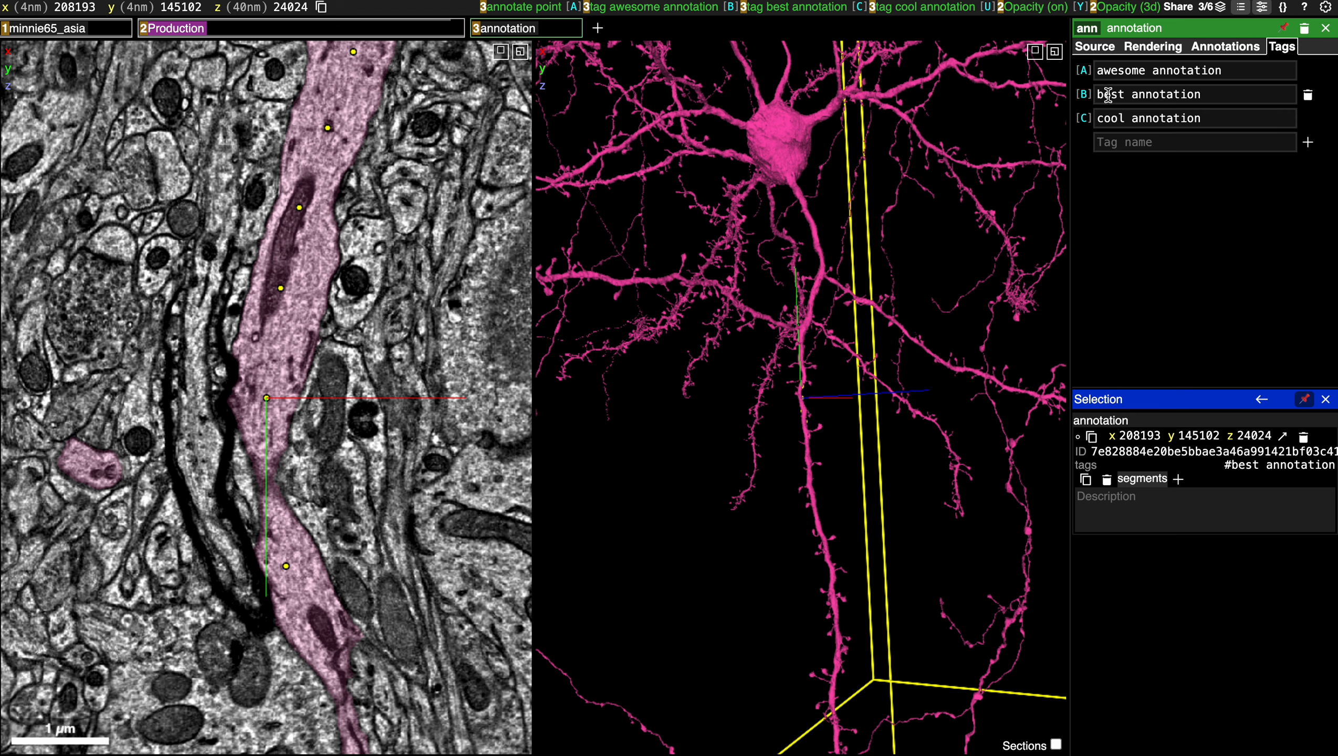
click(1223, 48)
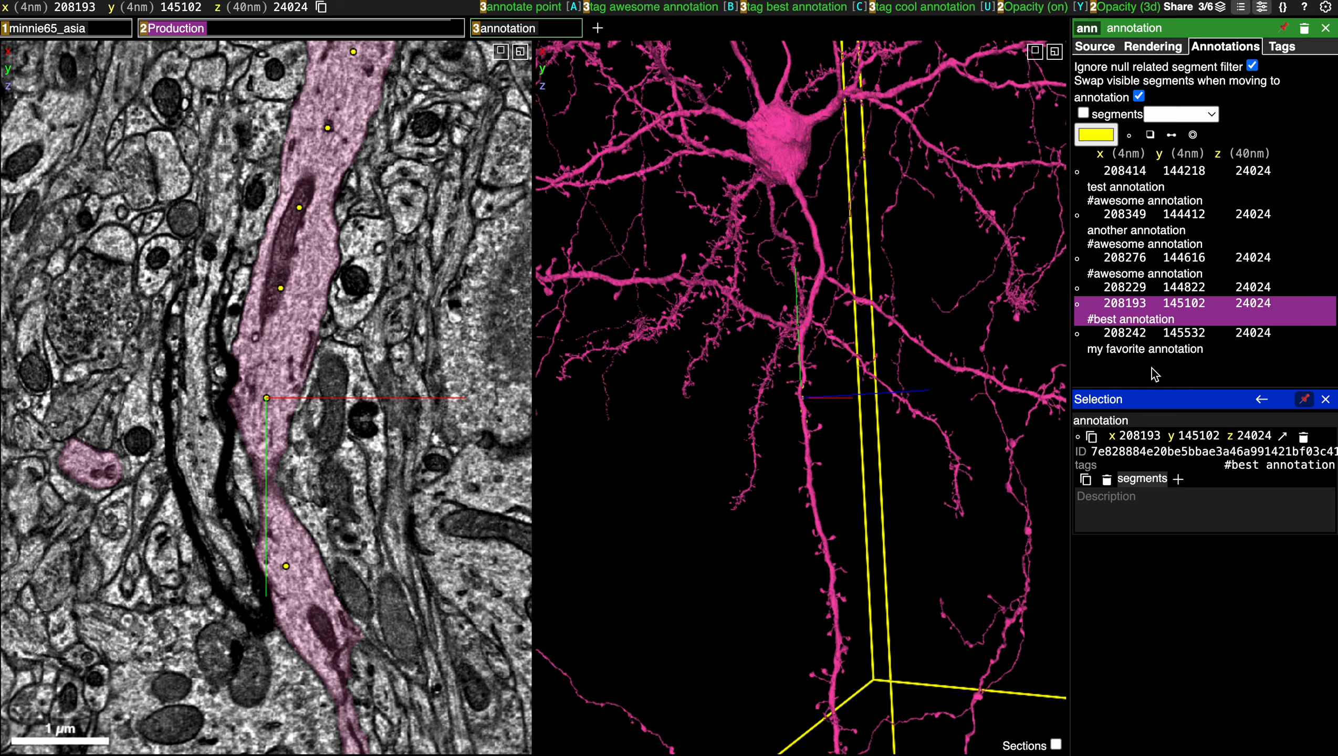
Tag the annotation described as "my favorite annotation" with "cool annotation", "awesome annotation" and "best annotation".
click(1227, 350)
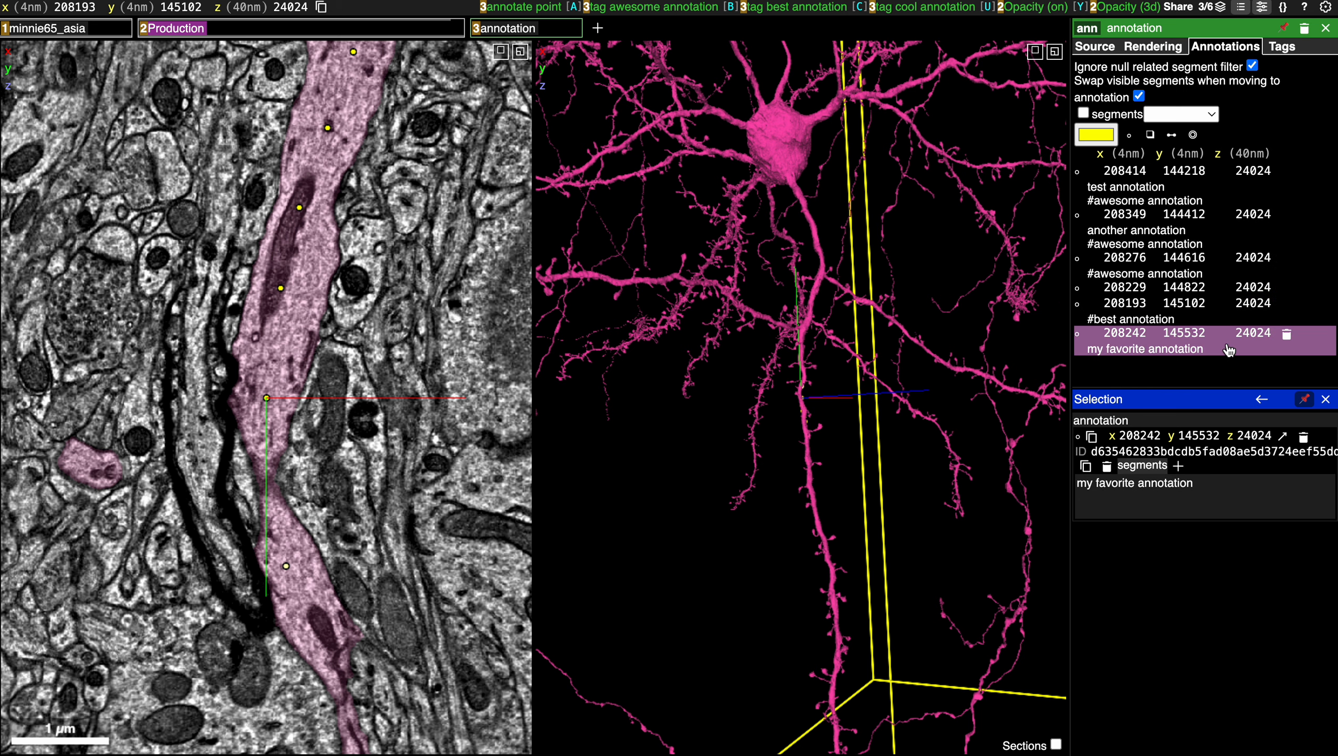
click(1228, 351)
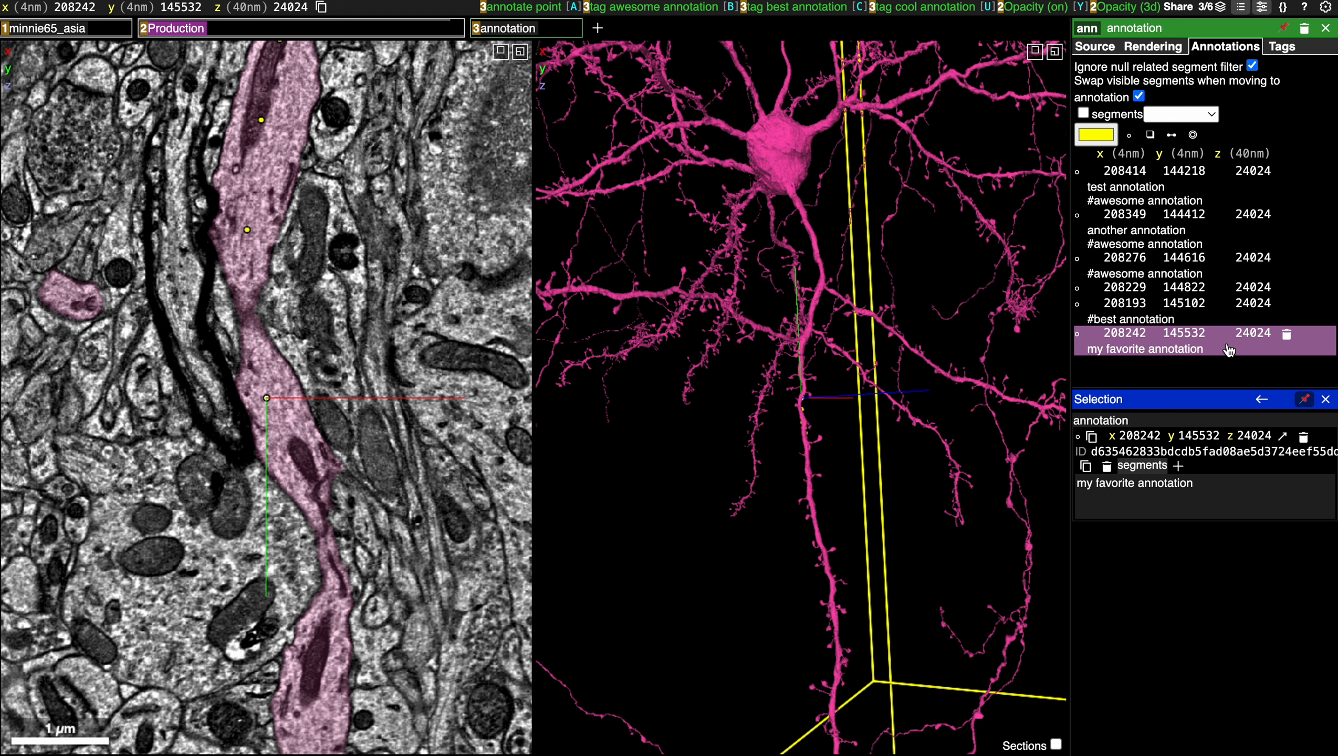
key(shift+c)
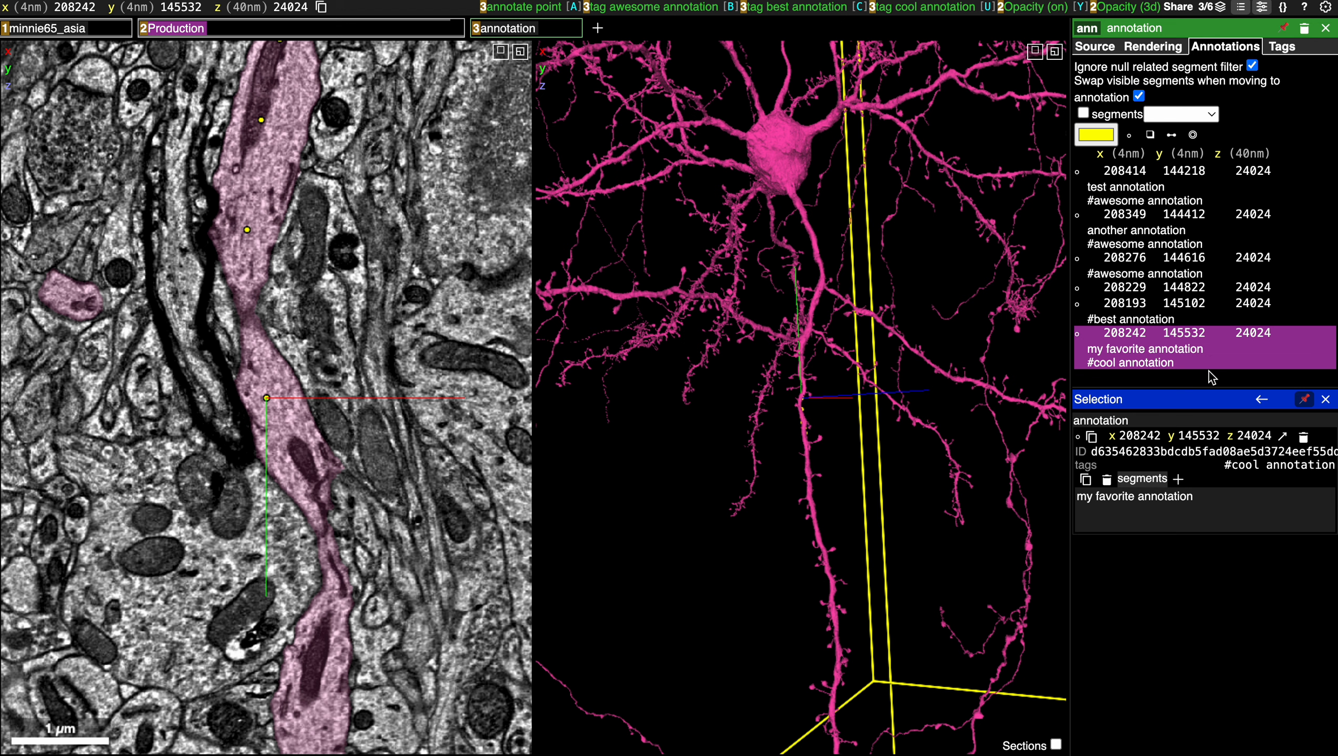
key(shift+a)
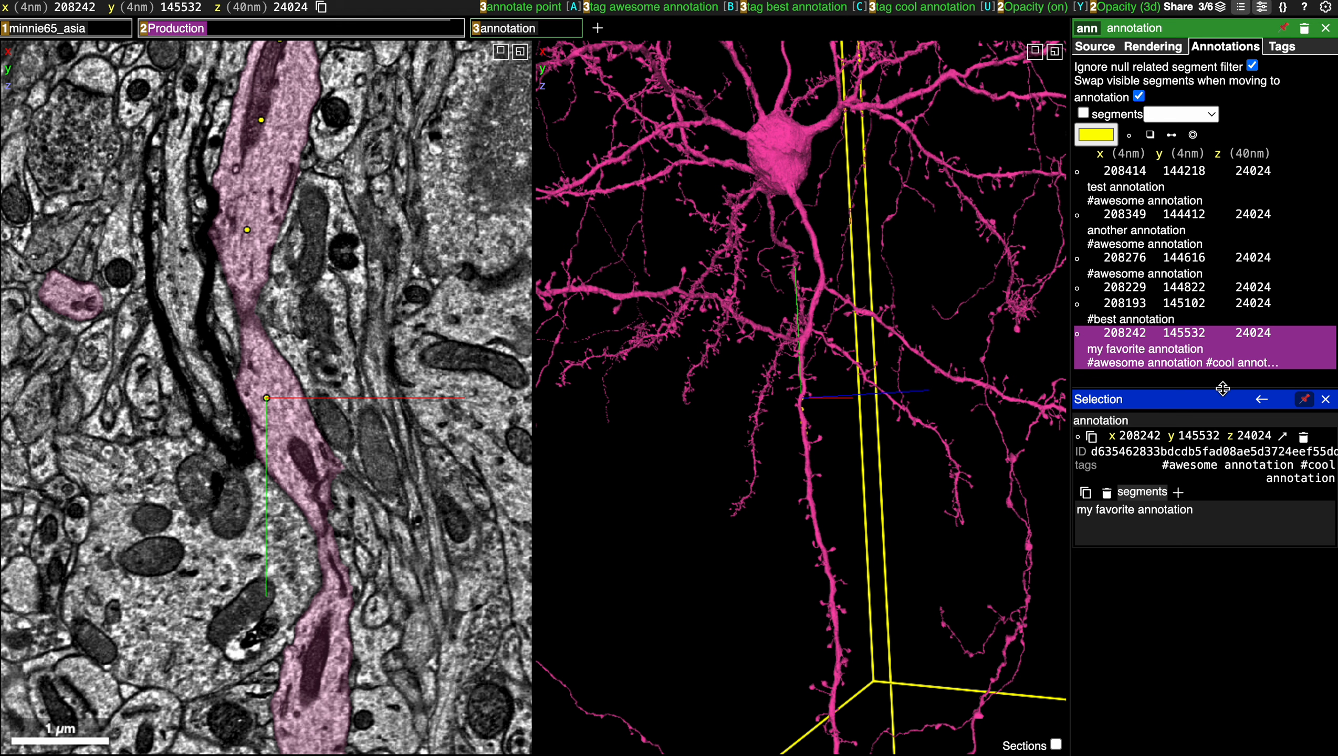
key(shift+b)
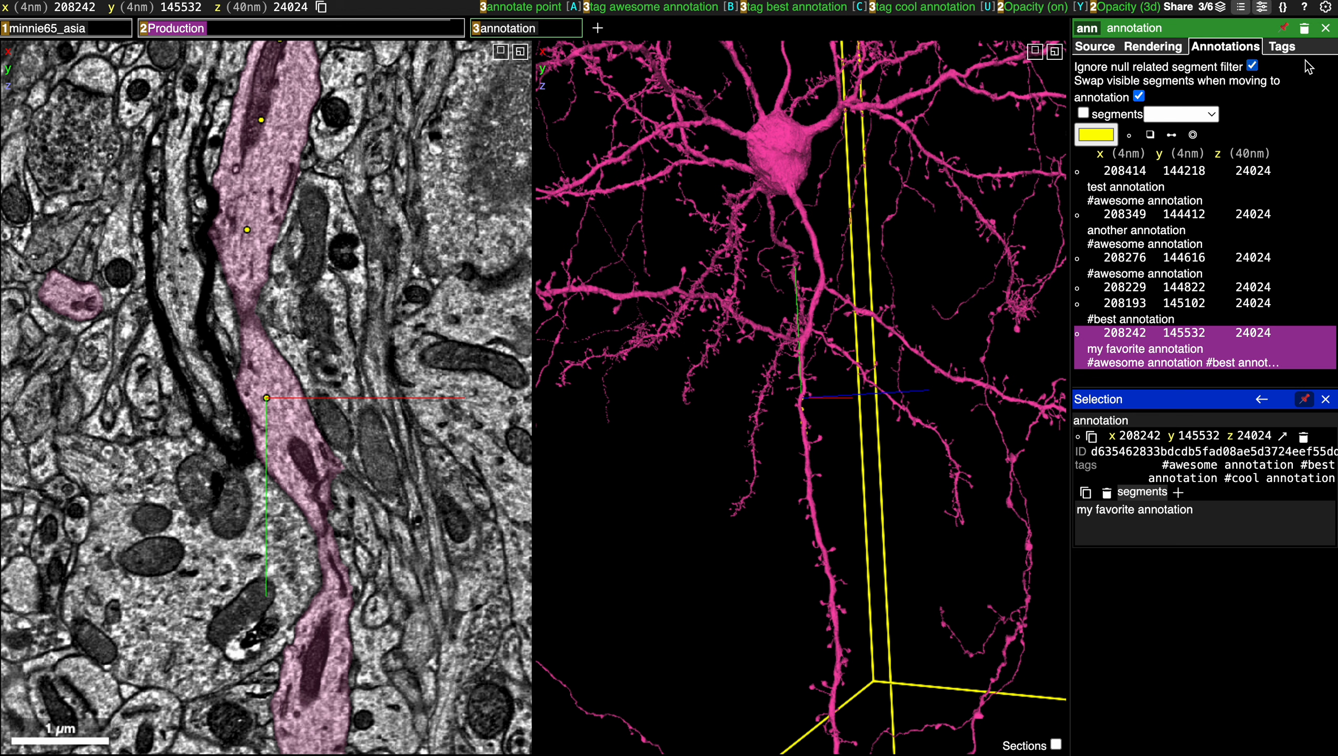
Rename the "awesome annotation" tag to "amazing annotation" and review the annotation list.
click(1283, 48)
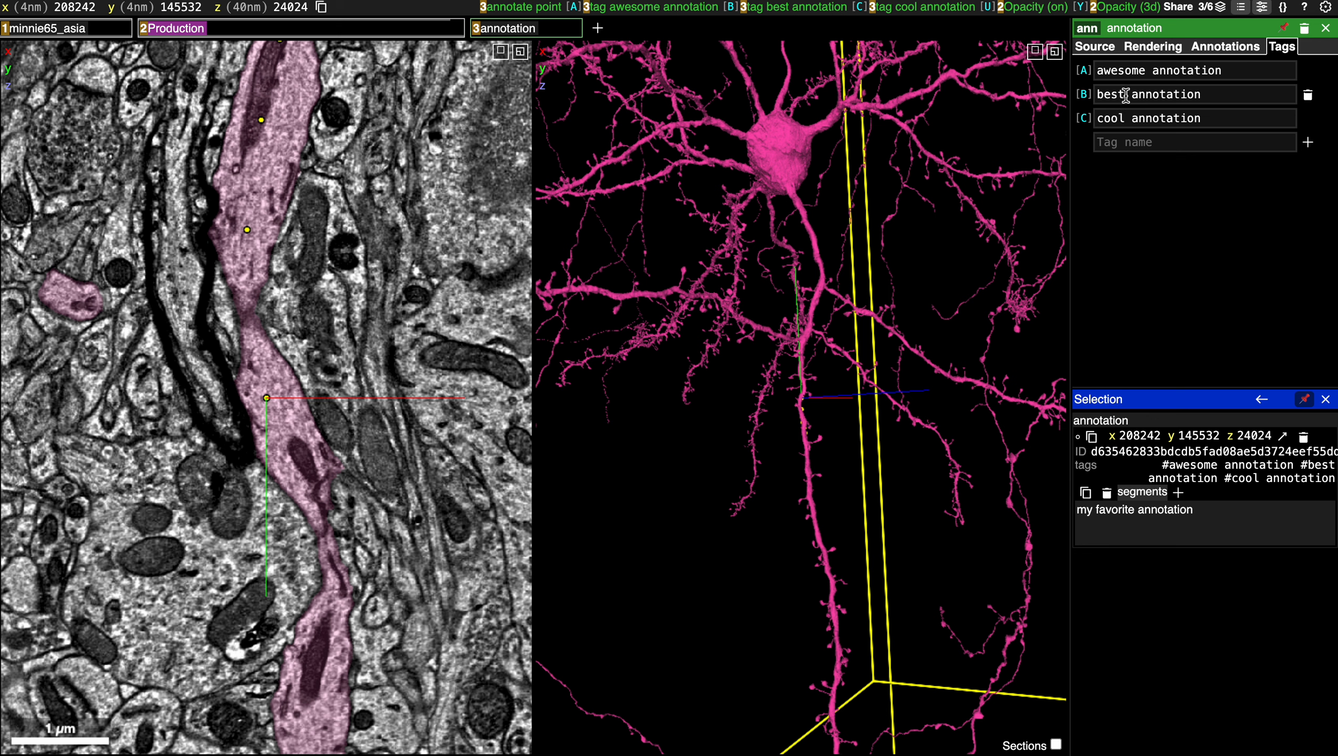
drag(1147, 70, 1098, 71)
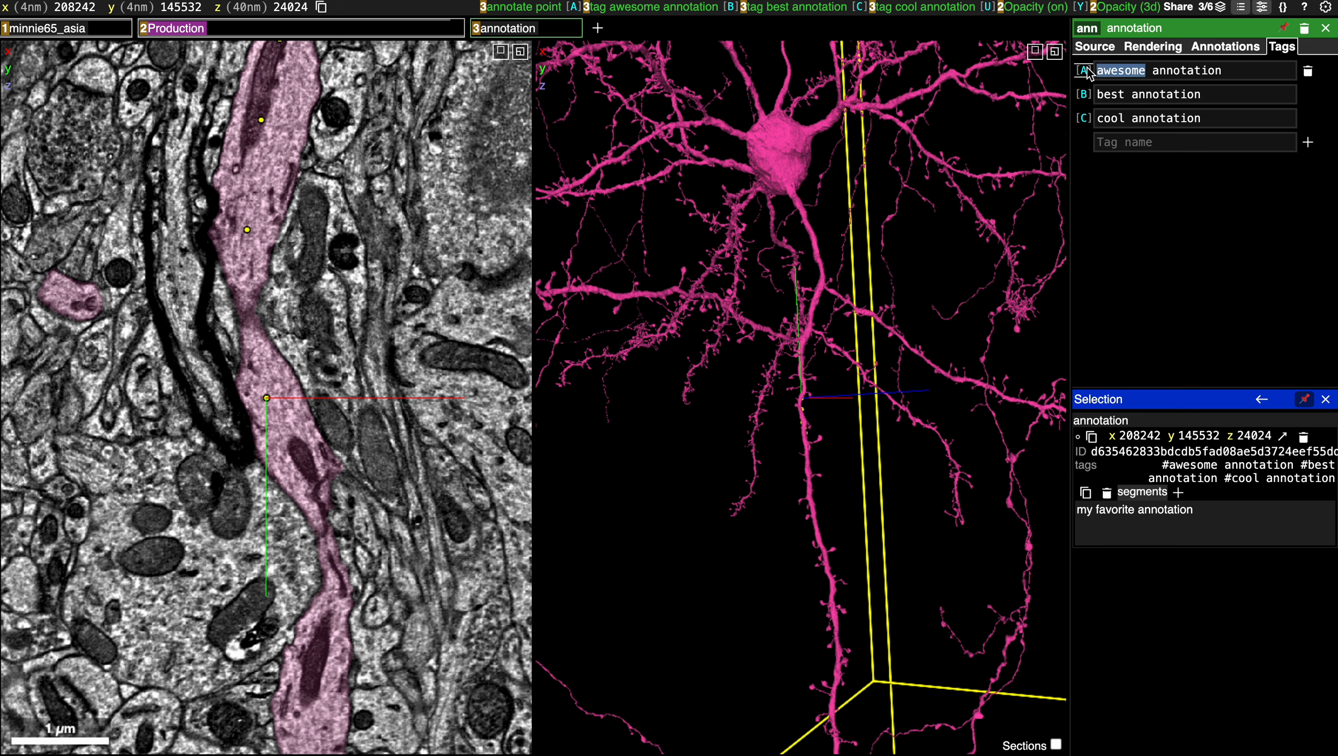
text(amazing)
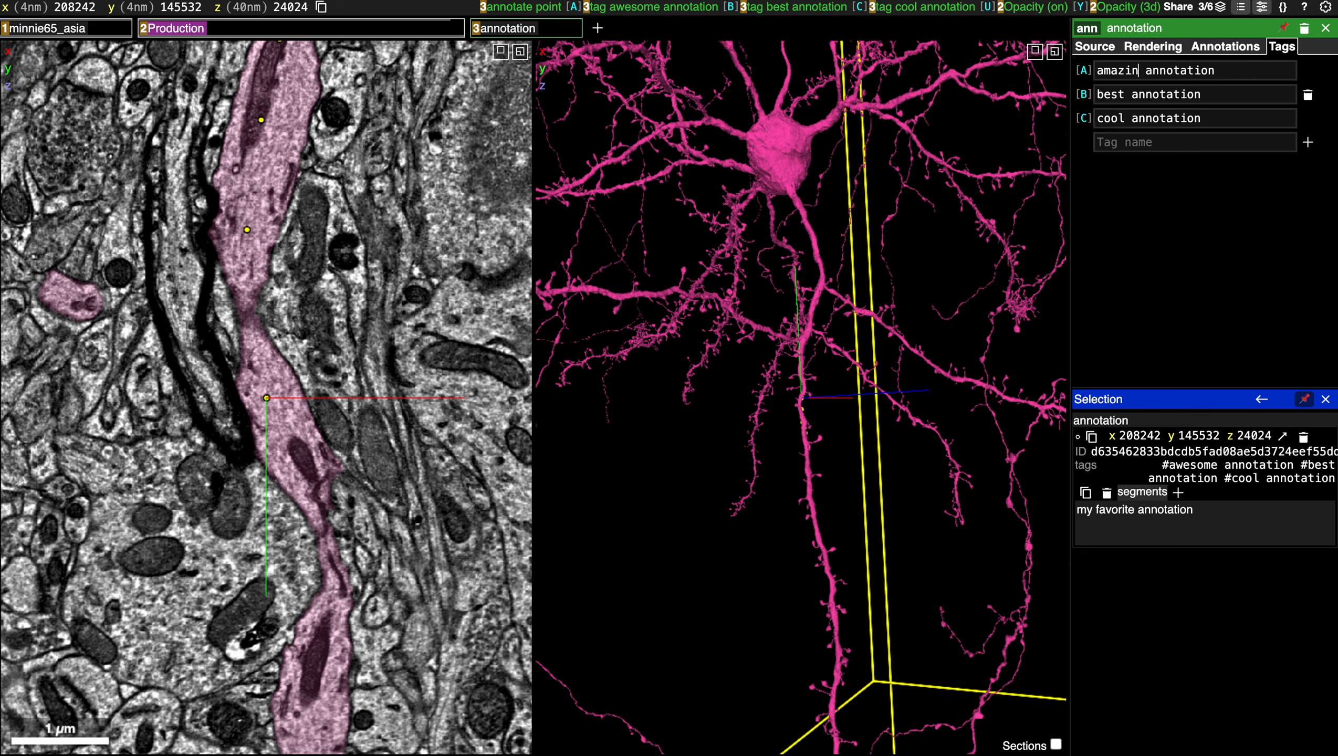
click(1212, 198)
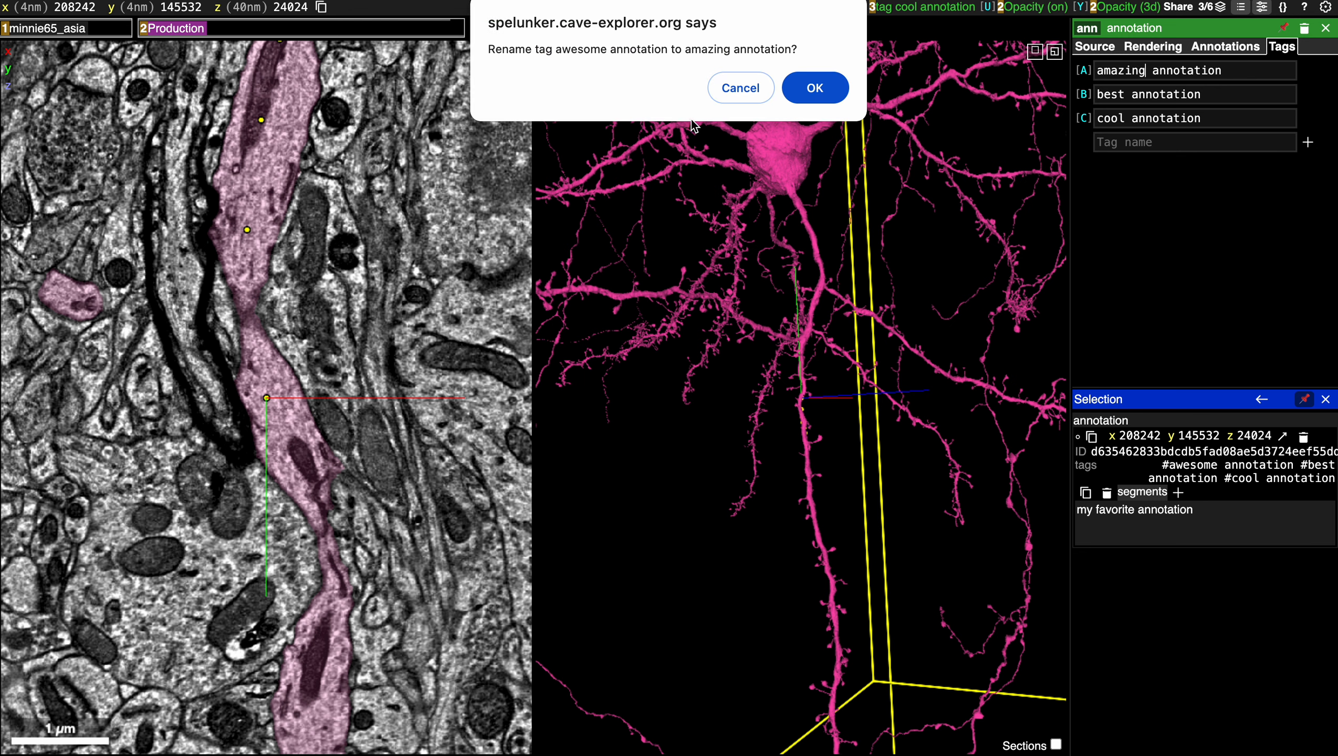
click(815, 91)
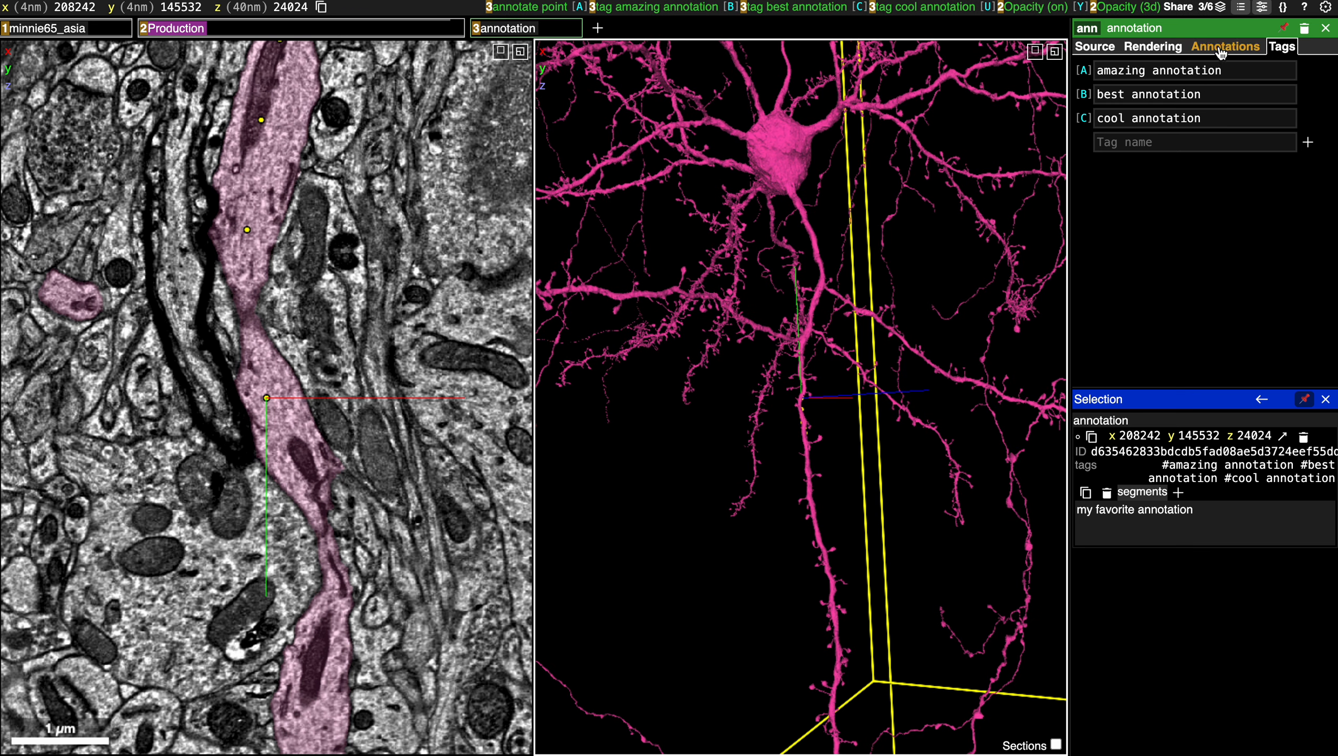
click(1221, 48)
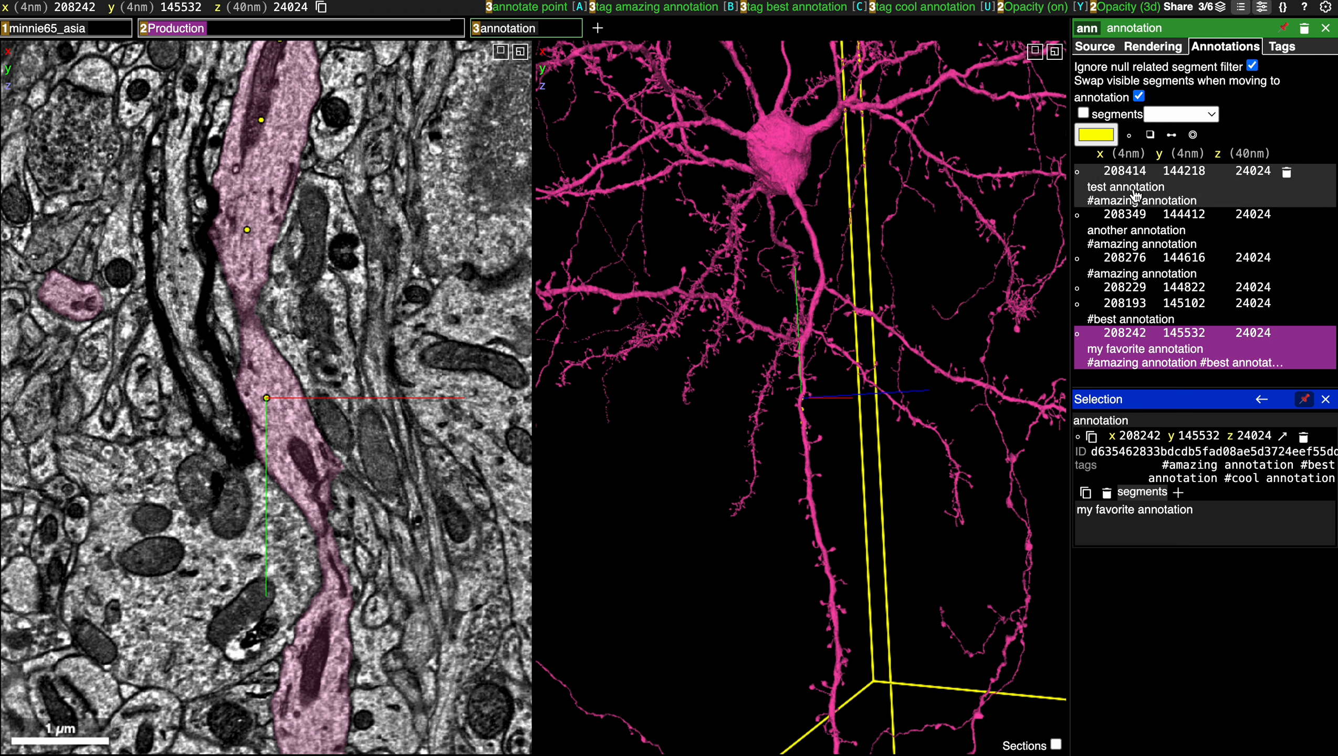
Delete the "cool annotation" tag from the annotation layer and return to the annotation list.
click(1282, 49)
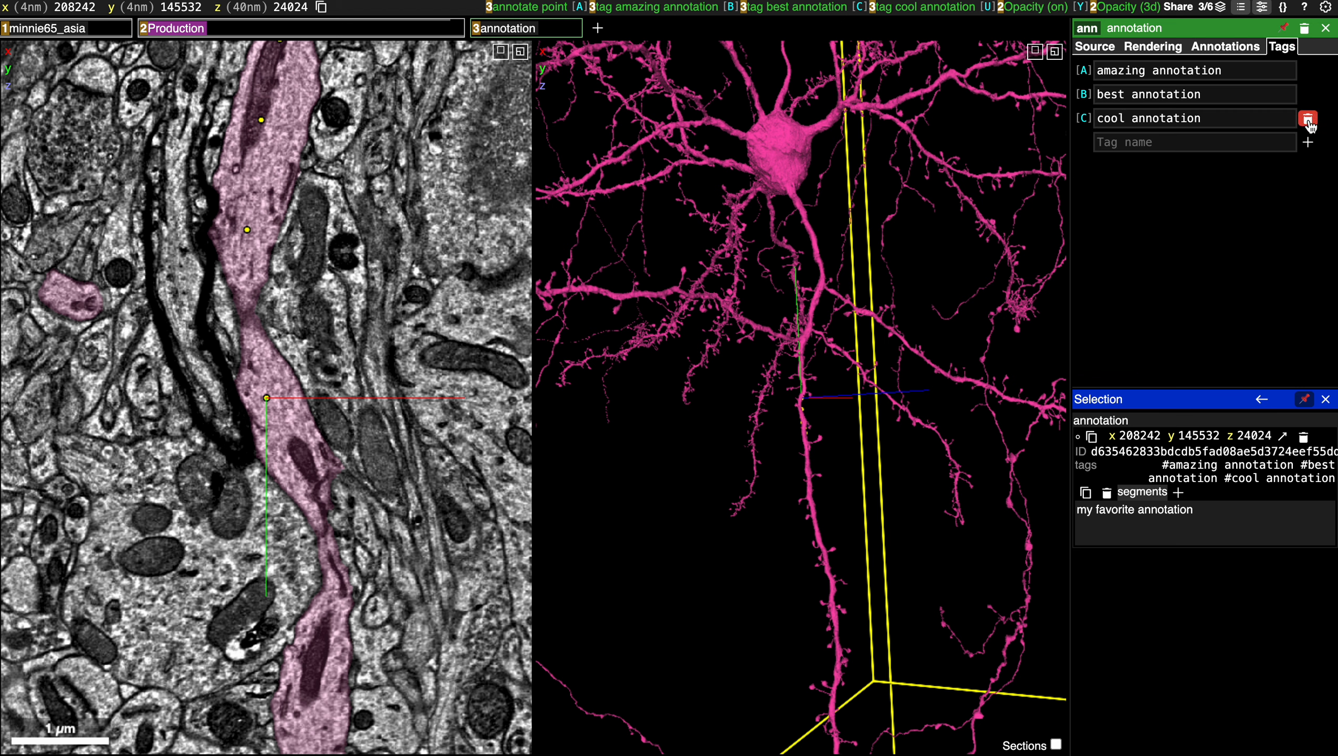
click(1308, 121)
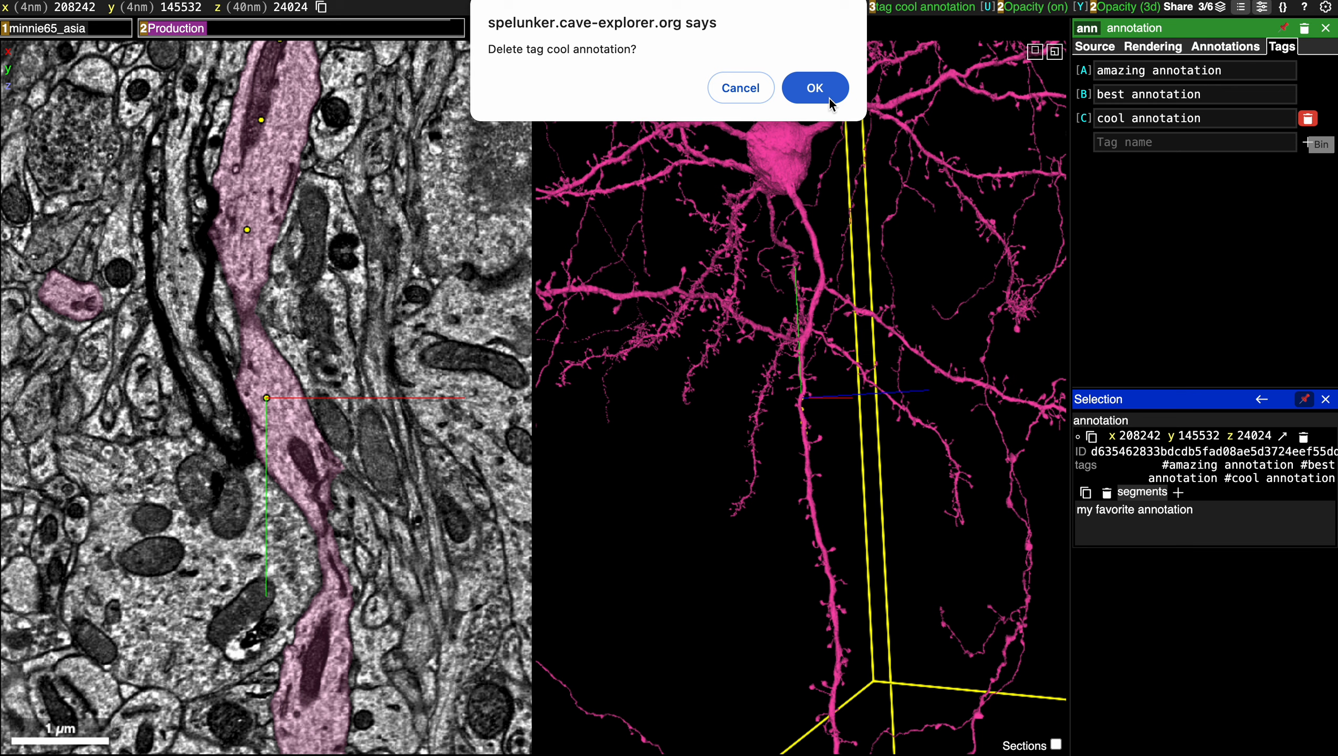
click(813, 93)
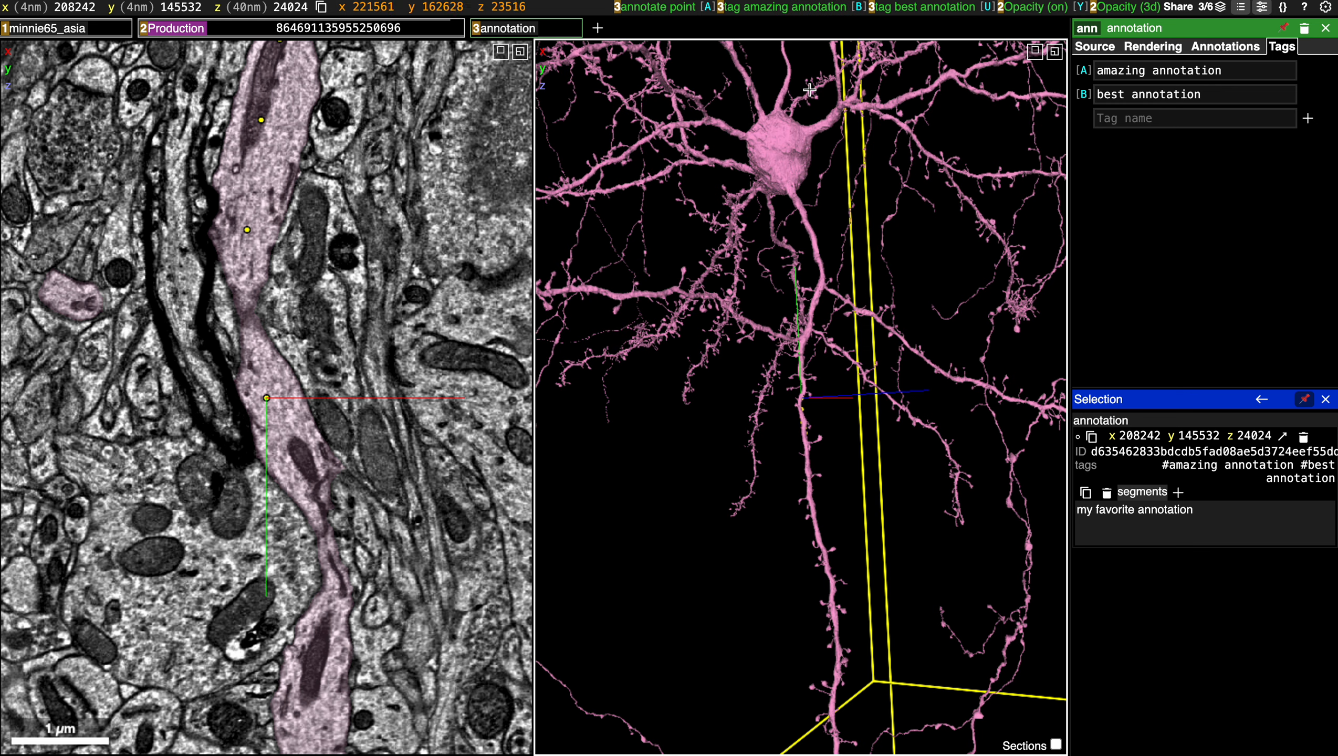
click(1225, 46)
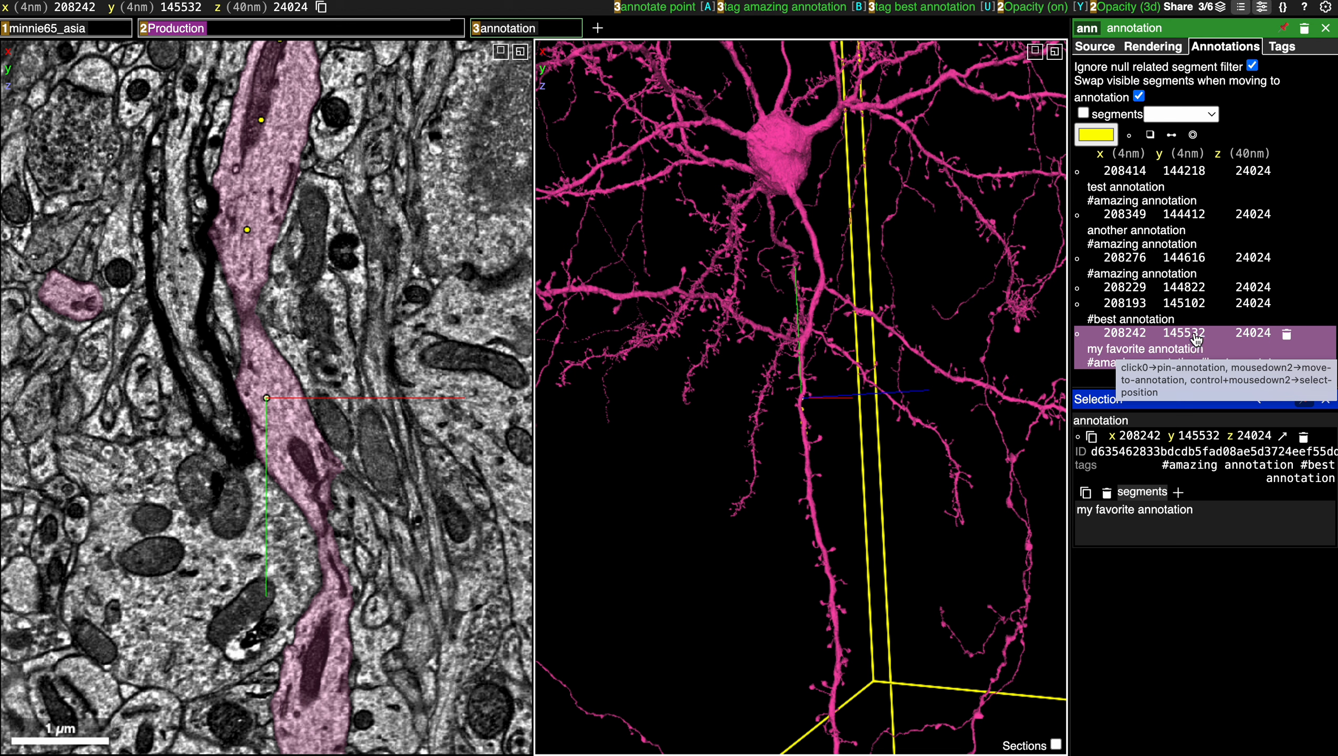
Rebind the "best annotation" tag to the key Z.
click(1282, 46)
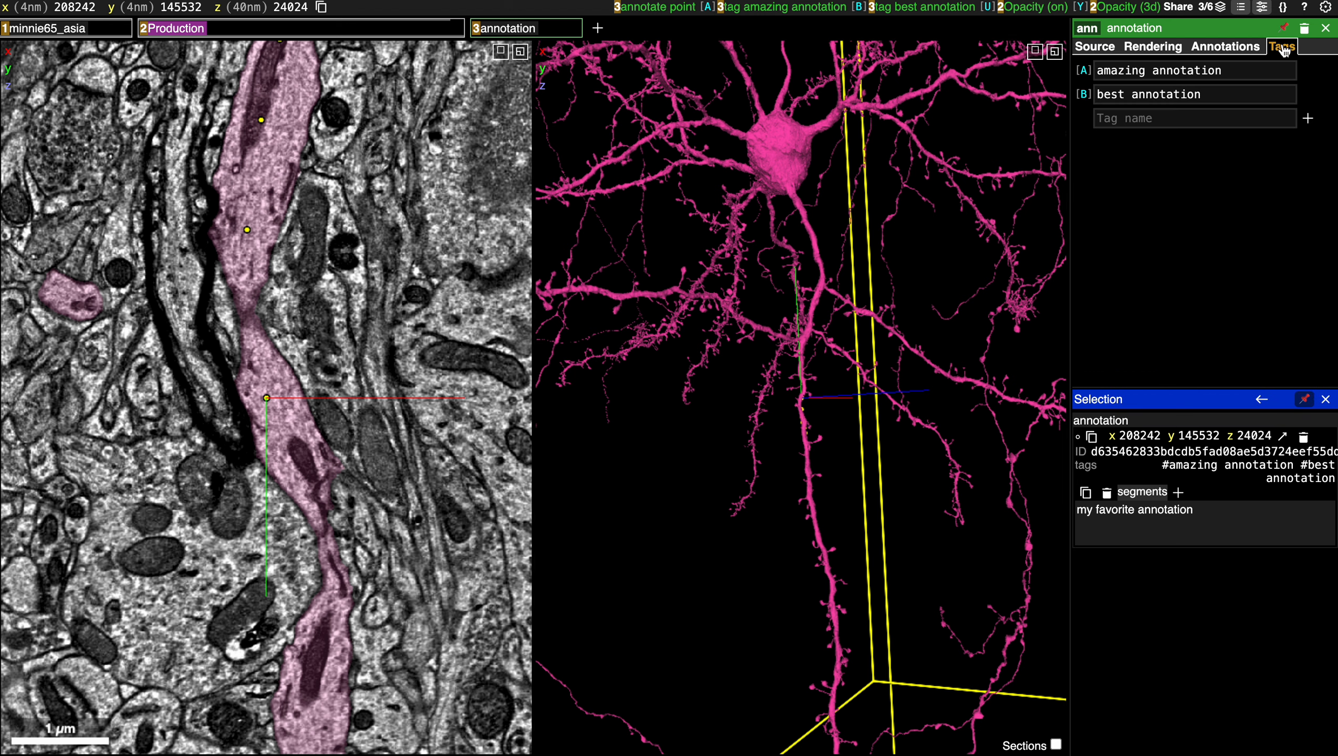
click(1084, 94)
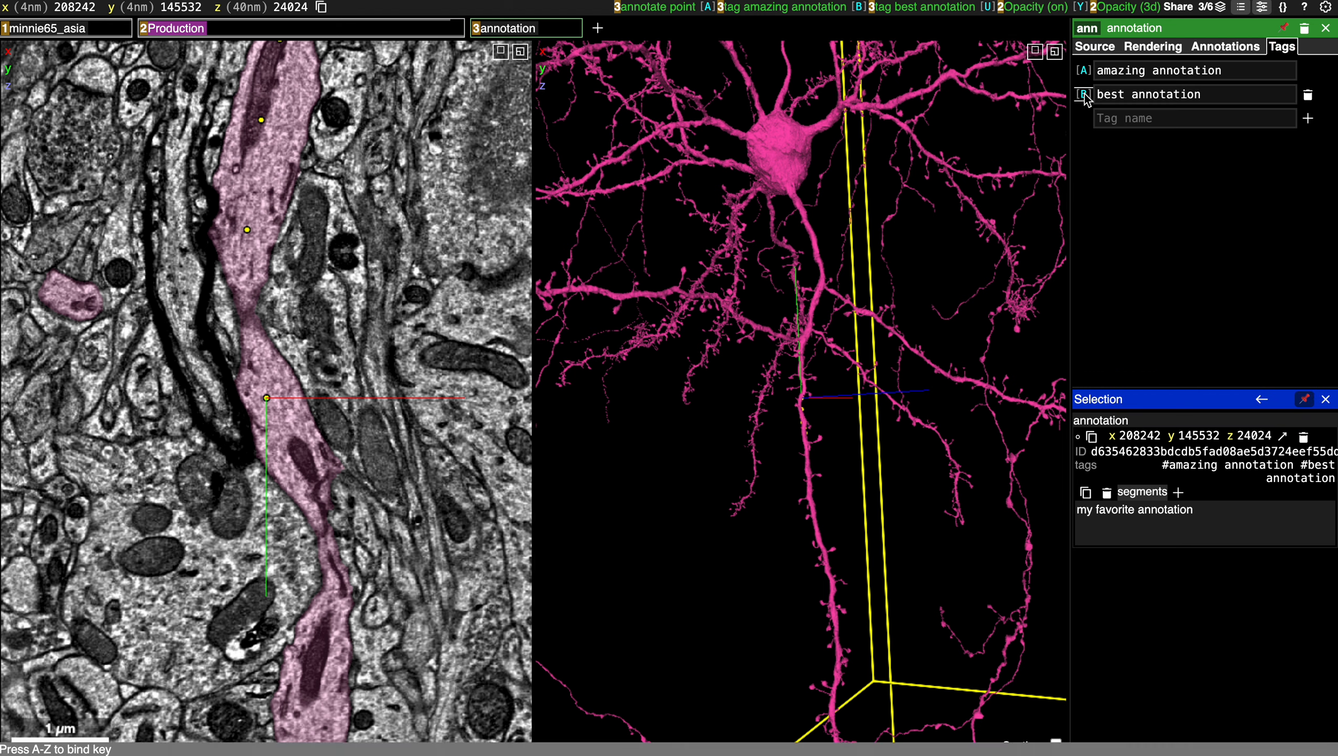
key(z)
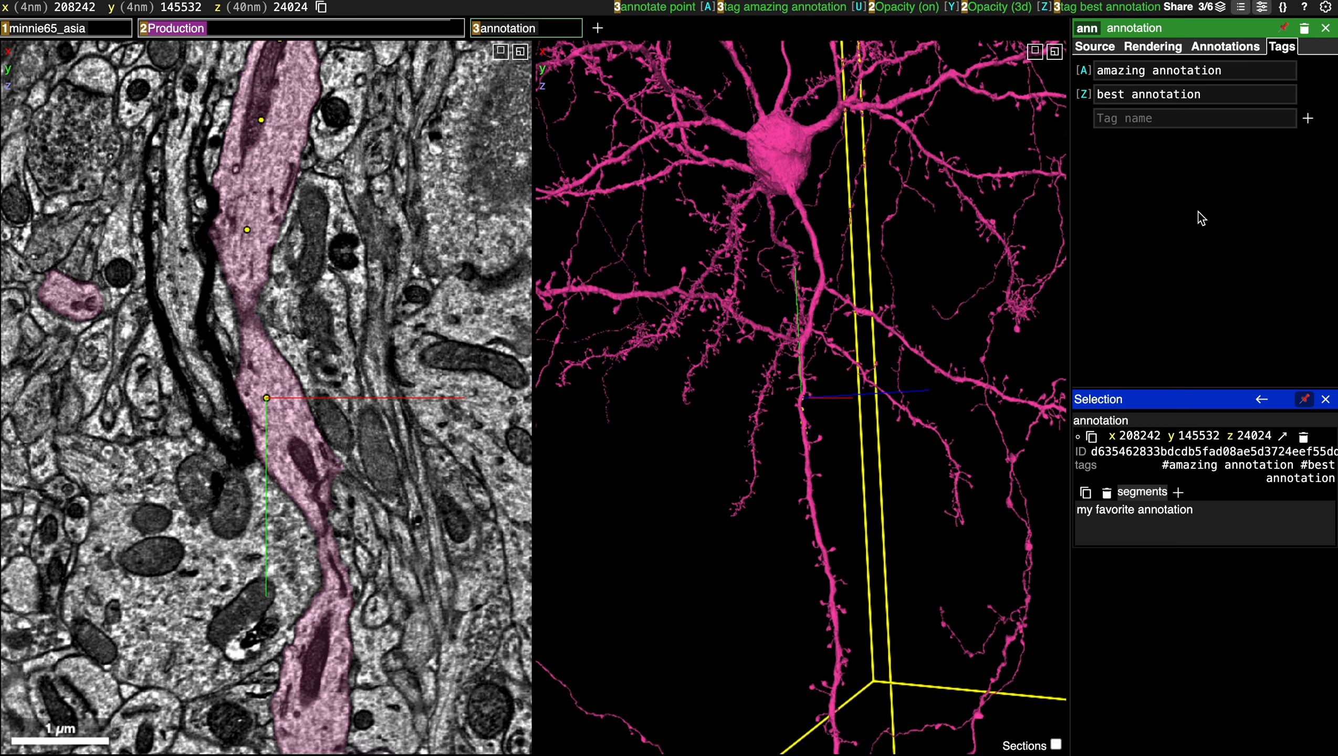
Apply the "best annotation" tag to the annotation at 208276, 144616, 24024 and check it against the tag list.
click(1214, 53)
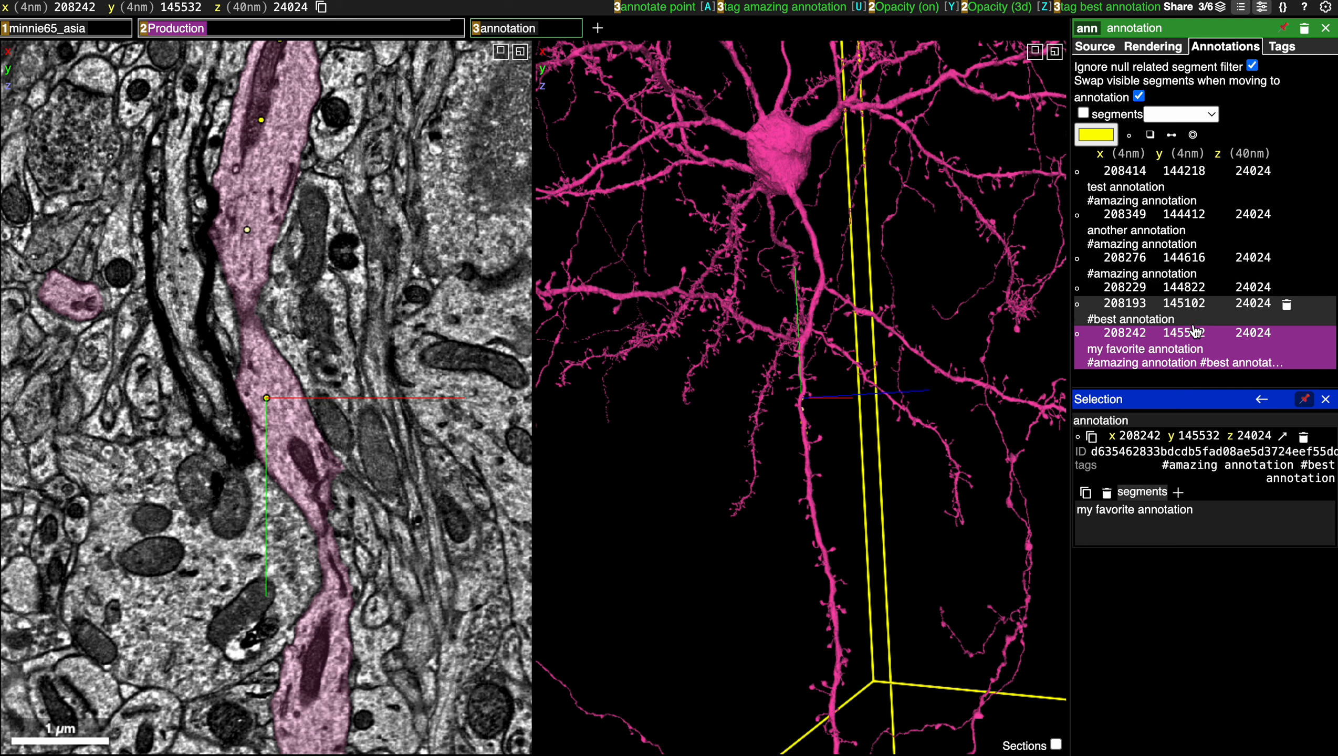
click(1222, 271)
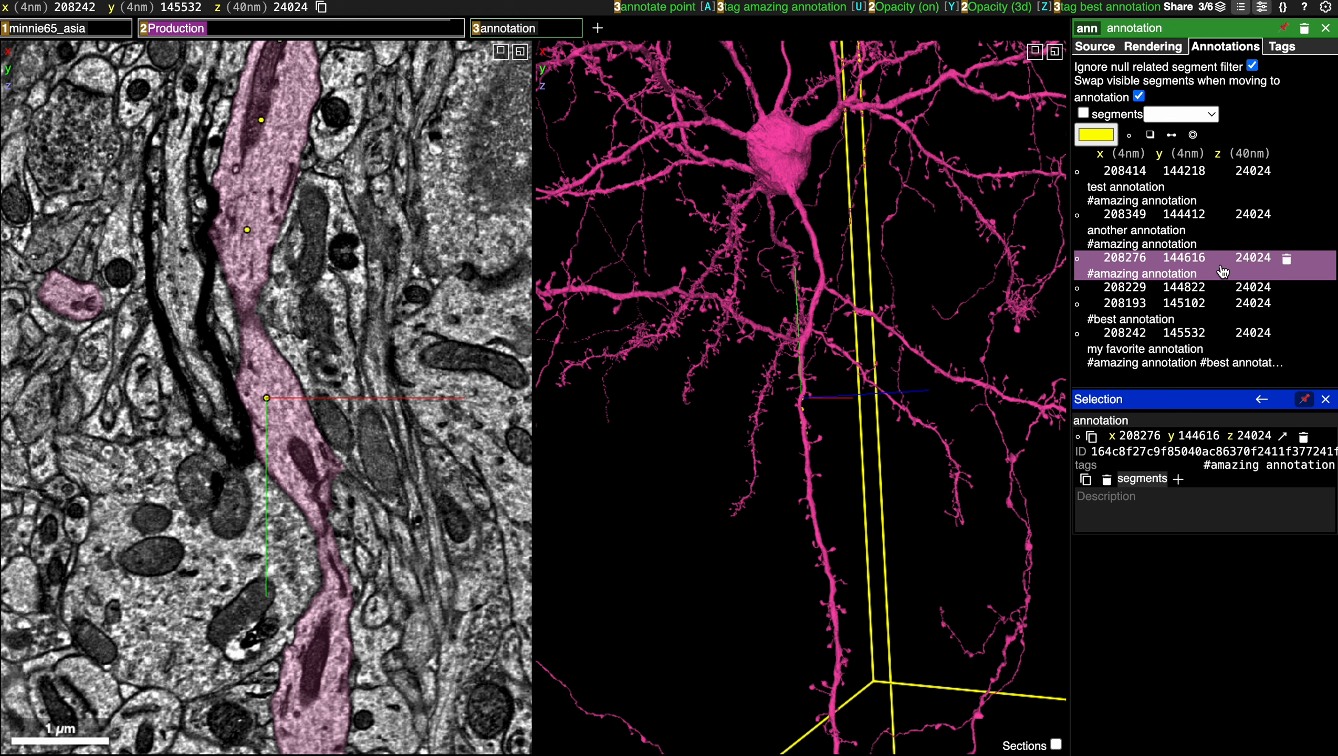
key(shift+z)
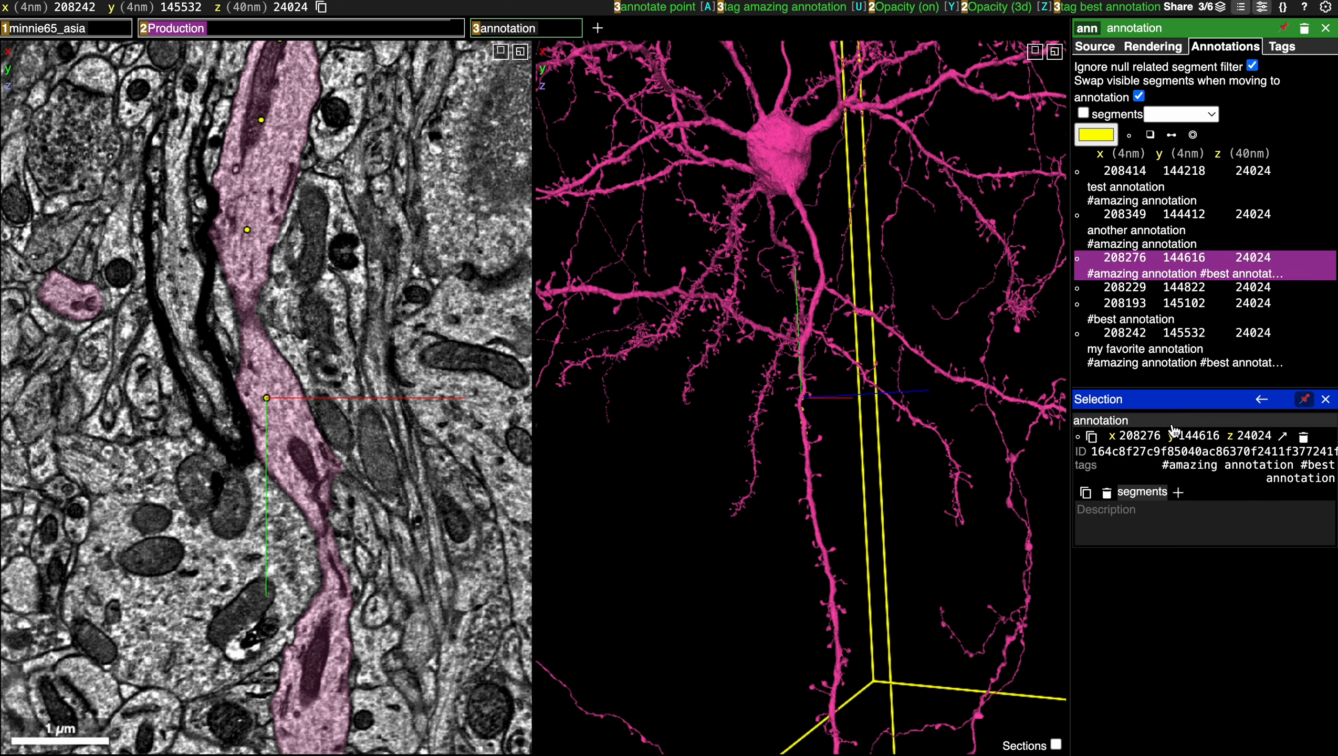
click(1282, 47)
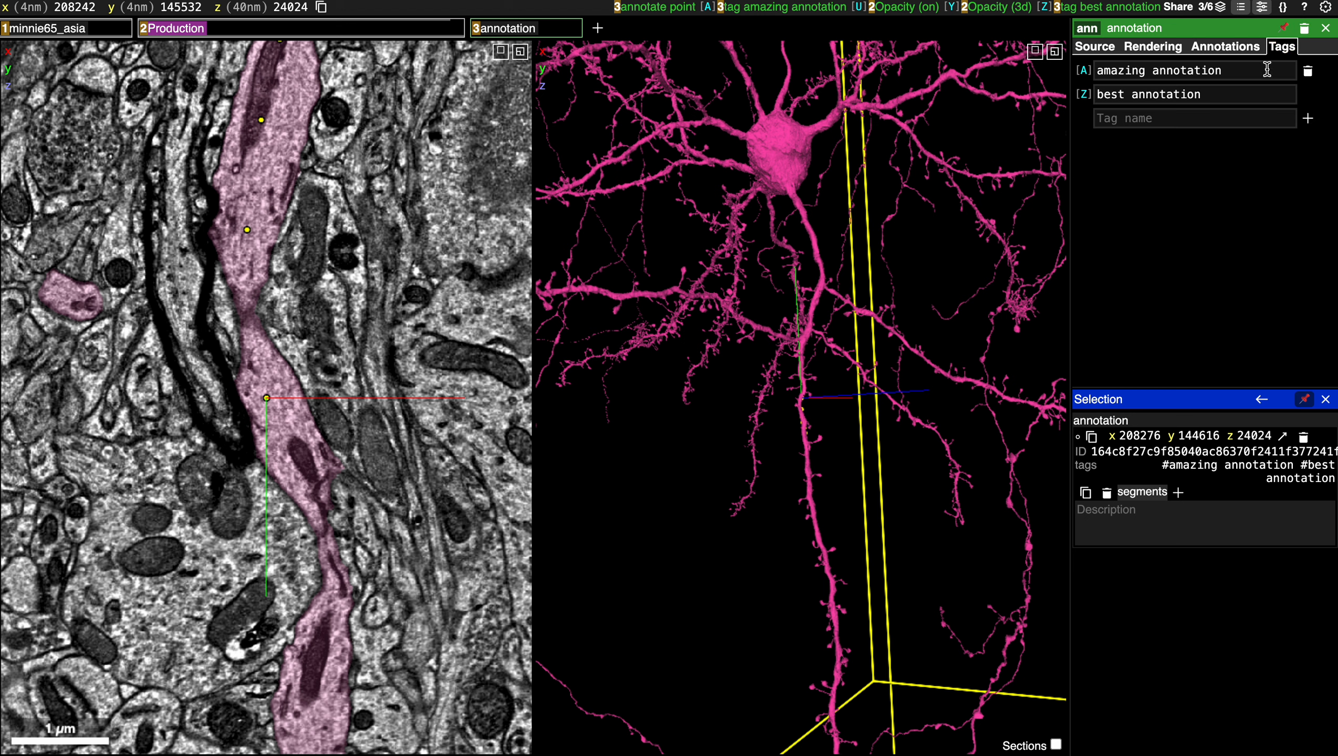
click(1225, 48)
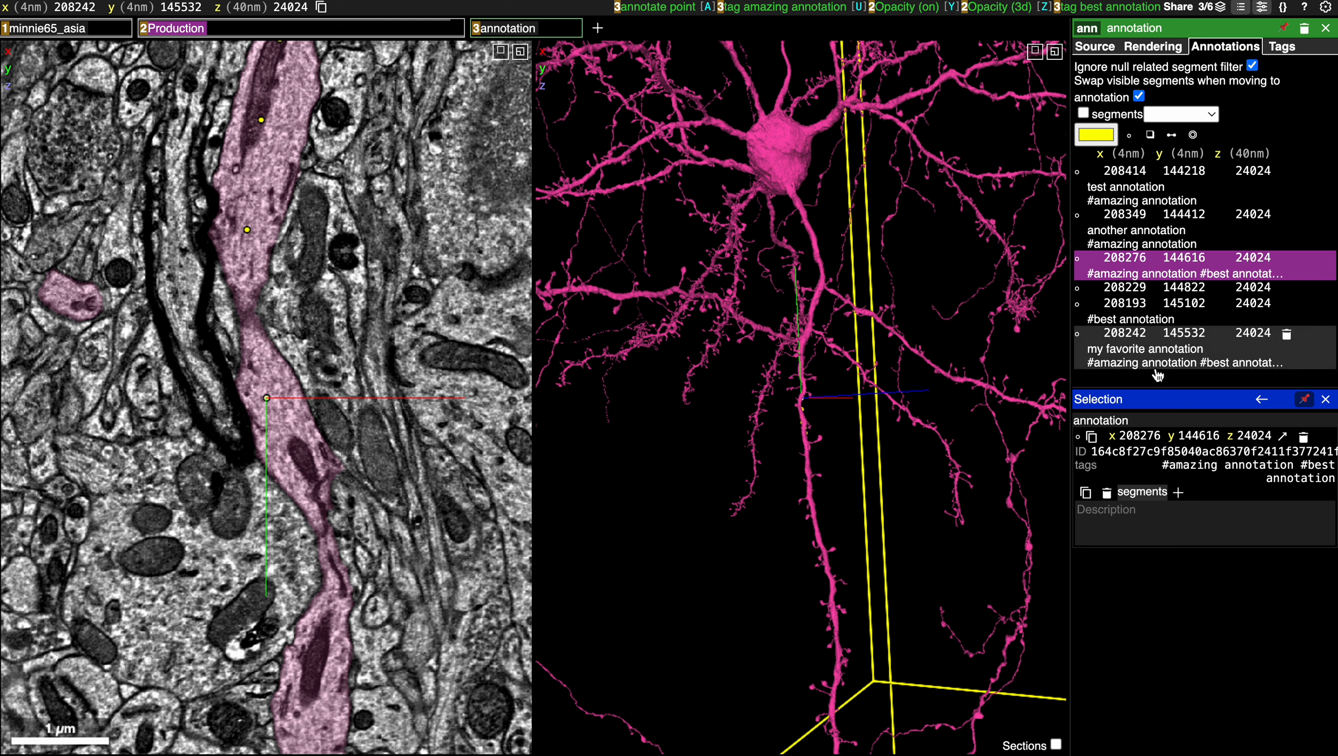